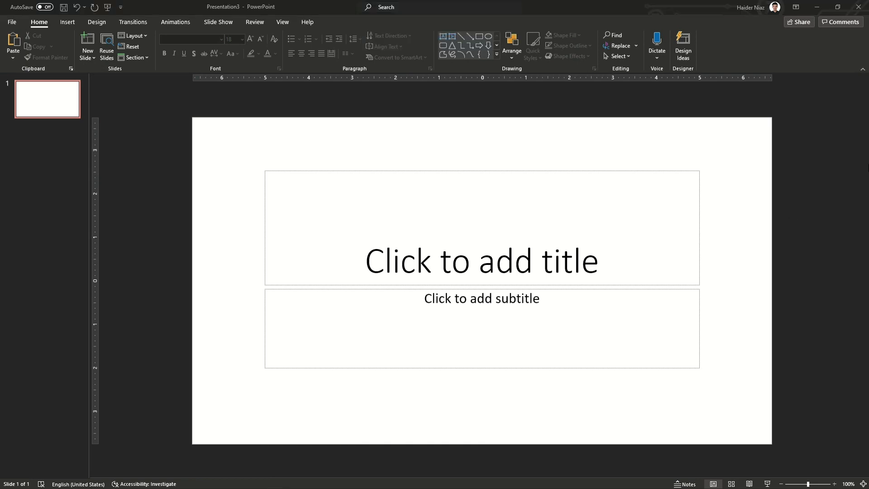
# Leave the blank PowerPoint title slide for a new Chrome incognito window
pyautogui.hotkey('alt', 'Tab')
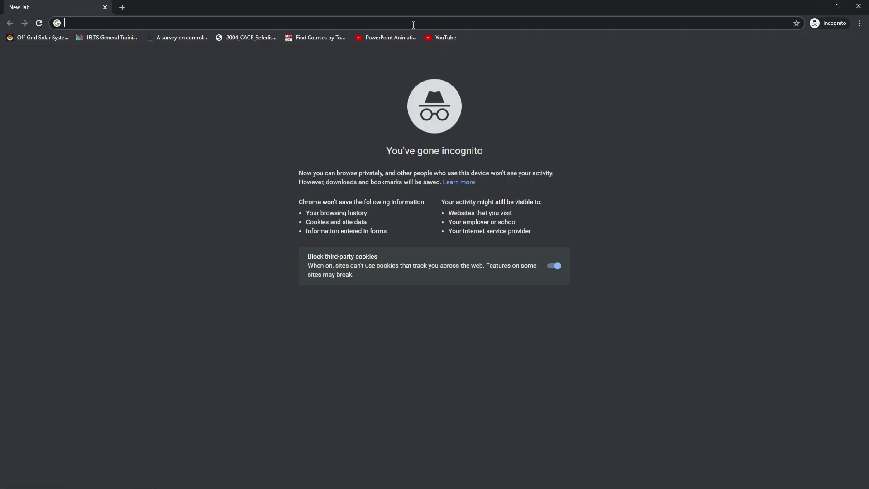
# Search for 'worldometer coronavirus' and open a Worldometer coronavirus result
pyautogui.write('worlometer coronavirys')
pyautogui.press('BackSpace')
pyautogui.press('BackSpace')
pyautogui.write('us')
pyautogui.press('Return')
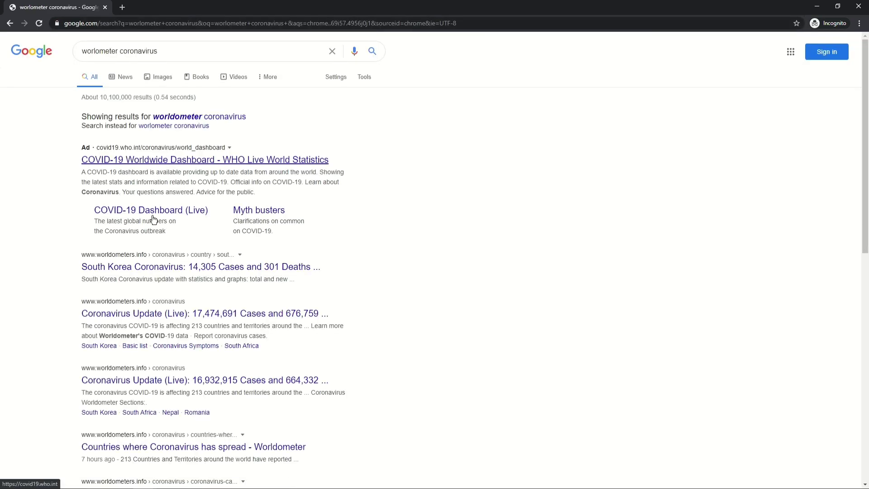
pyautogui.click(143, 269)
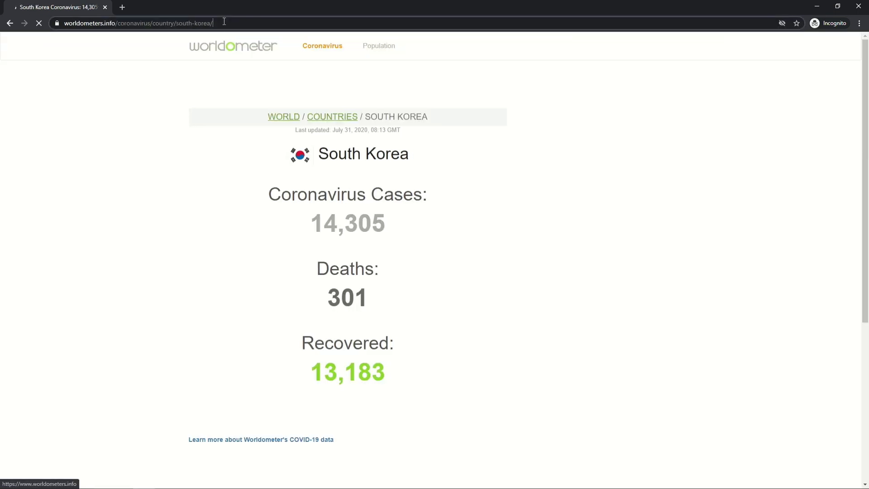
# Go to Worldometer's worldwide coronavirus page and select its address for copying
pyautogui.click(224, 21)
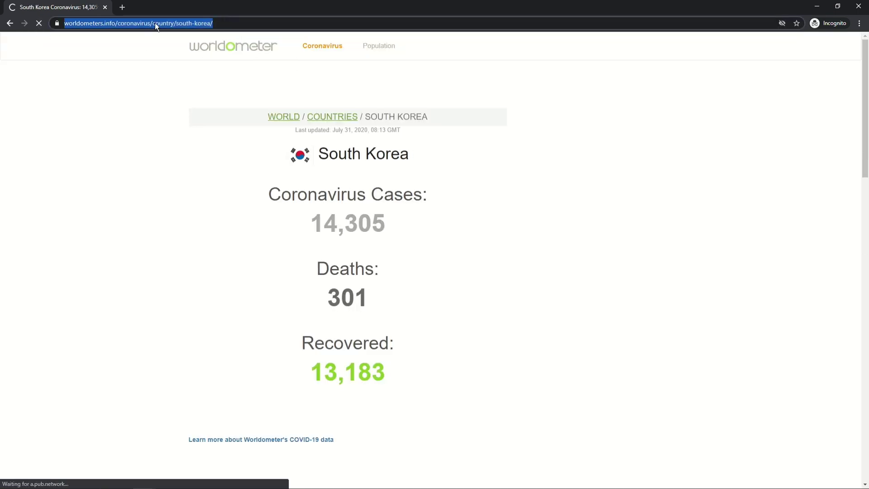
pyautogui.click(290, 119)
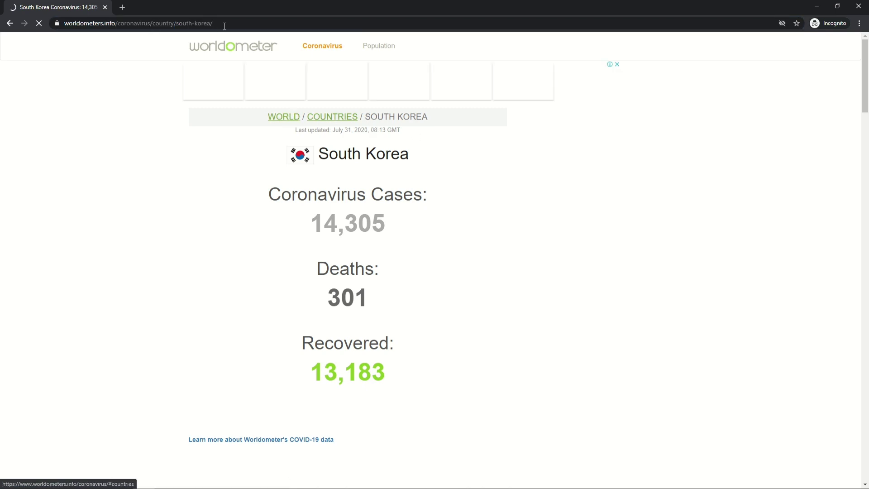
pyautogui.click(203, 25)
pyautogui.hotkey('ctrl', 'c')
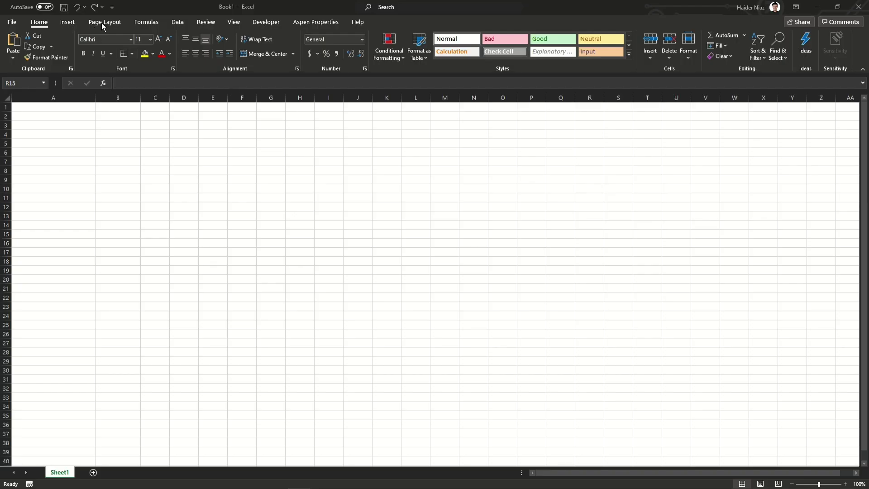
pyautogui.click(177, 21)
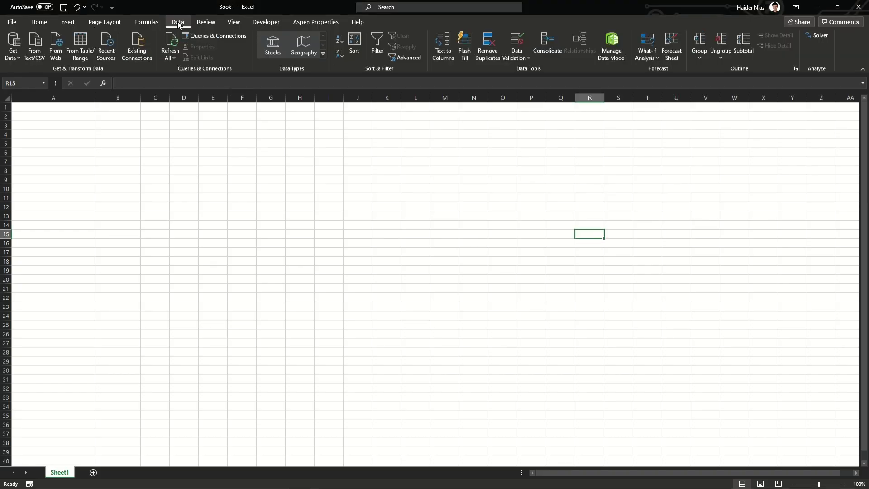
pyautogui.click(59, 48)
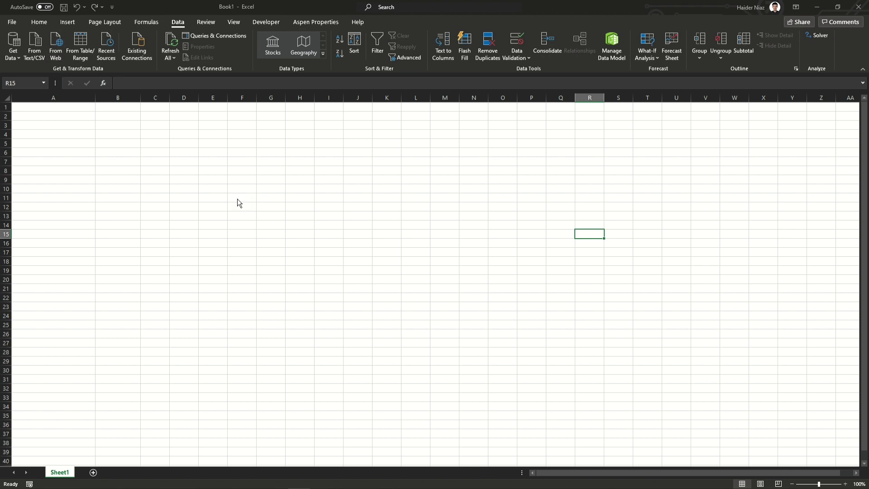
pyautogui.hotkey('ctrl', 'v')
pyautogui.click(531, 274)
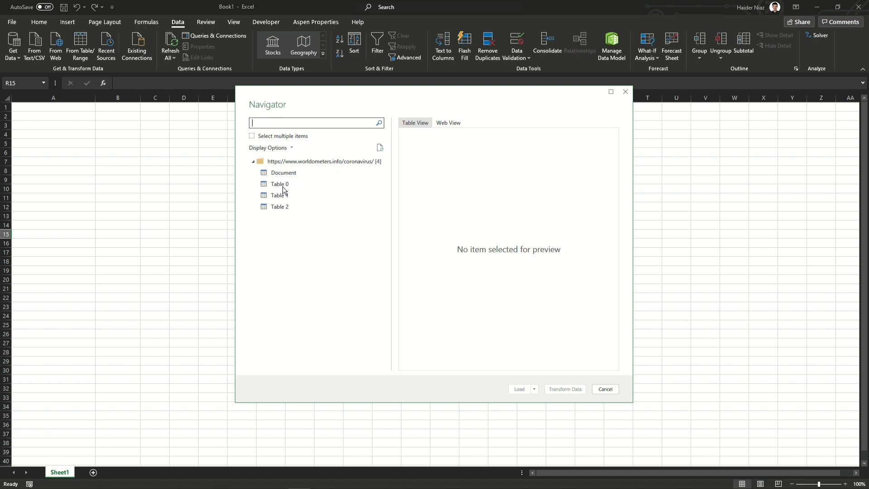
# Preview Table 1 with per-country case counts and load it into the workbook
pyautogui.press('Down')
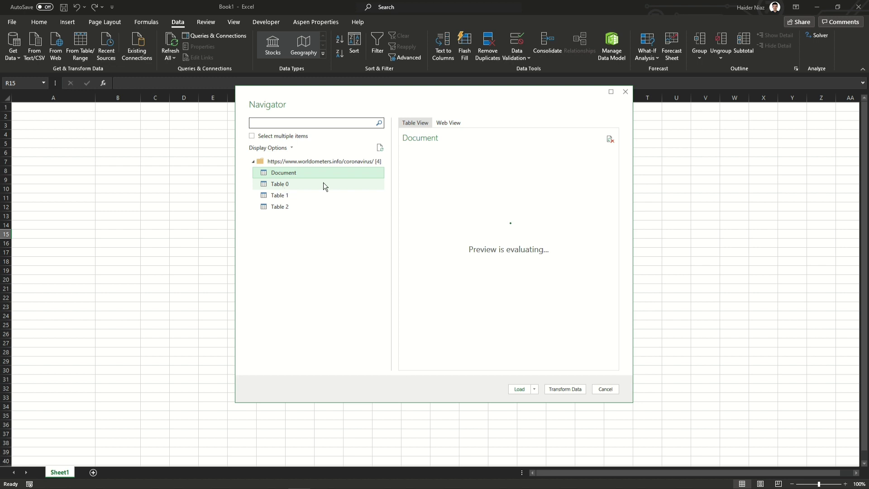
pyautogui.click(289, 194)
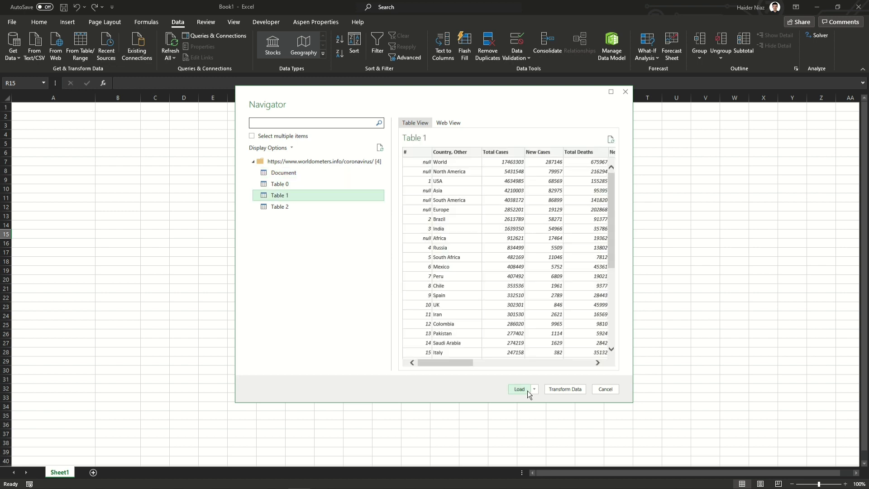
pyautogui.click(522, 389)
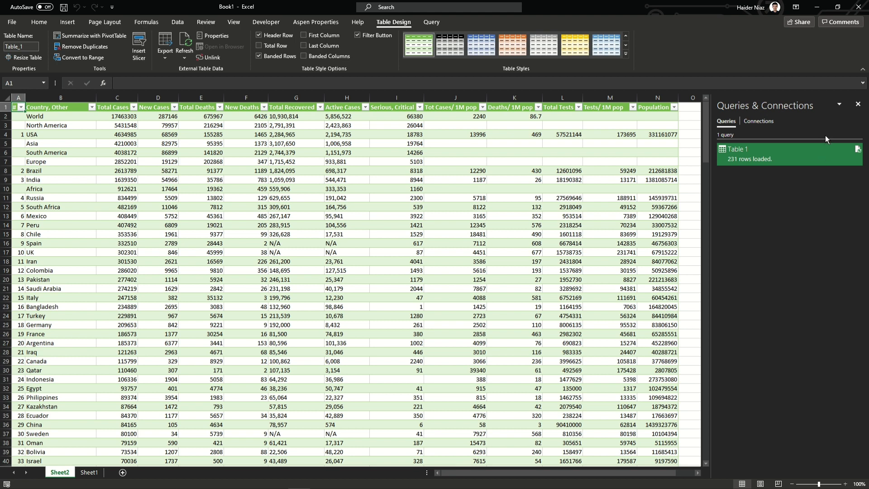
# Close the Queries & Connections panel and select a cell inside the imported table
pyautogui.click(858, 104)
pyautogui.click(711, 144)
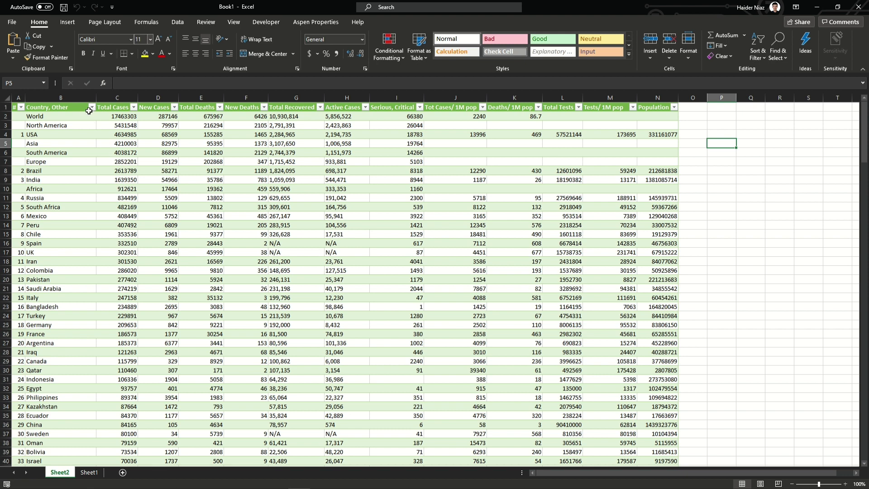
pyautogui.click(265, 23)
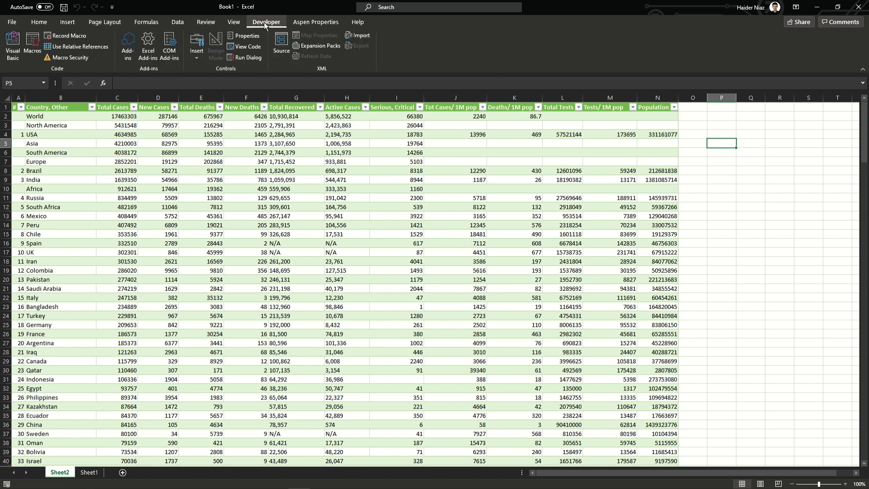
pyautogui.click(177, 22)
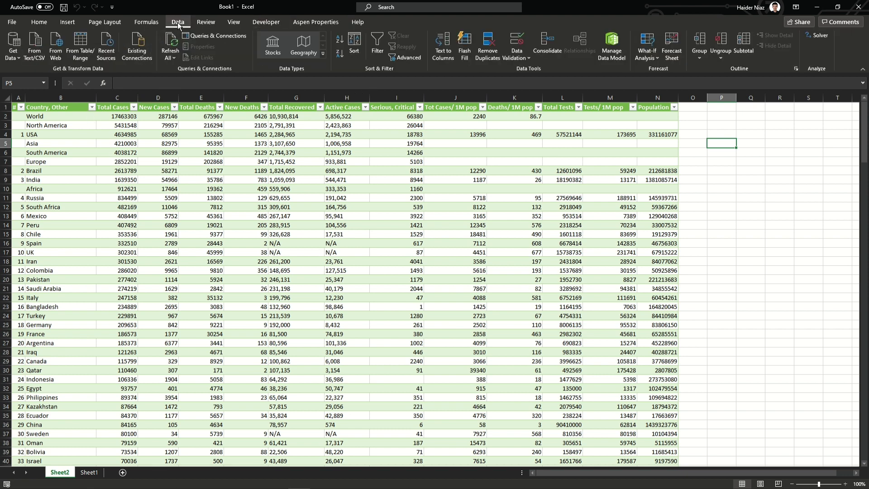
pyautogui.click(292, 171)
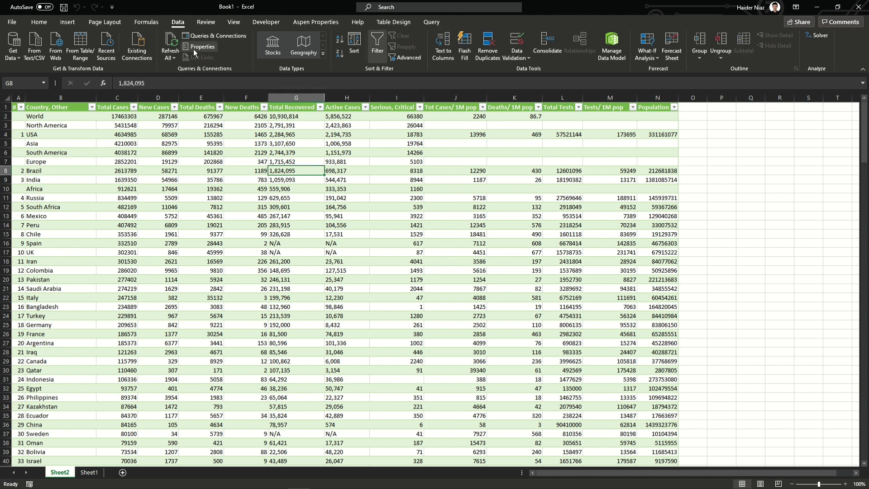
# Set the table's connection properties to refresh automatically every 2 minutes
pyautogui.click(178, 58)
pyautogui.click(206, 121)
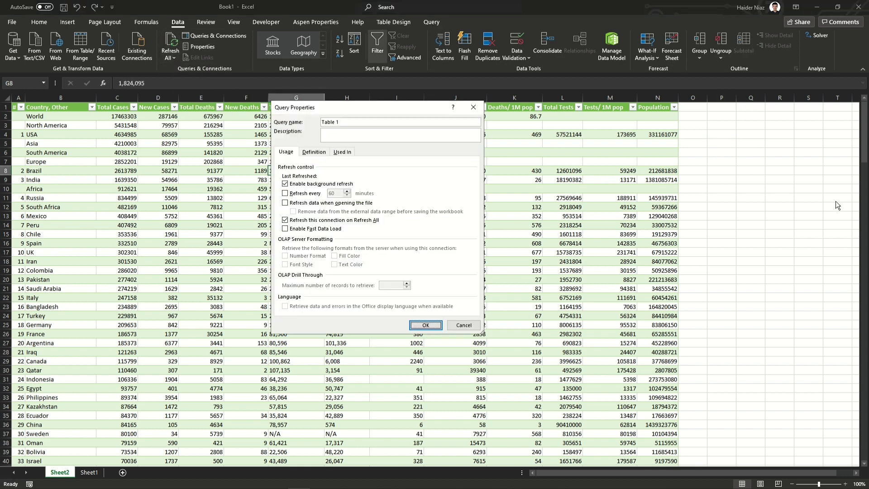
pyautogui.click(299, 194)
pyautogui.click(348, 196)
pyautogui.click(348, 195)
pyautogui.click(299, 197)
pyautogui.write('2')
pyautogui.press('Return')
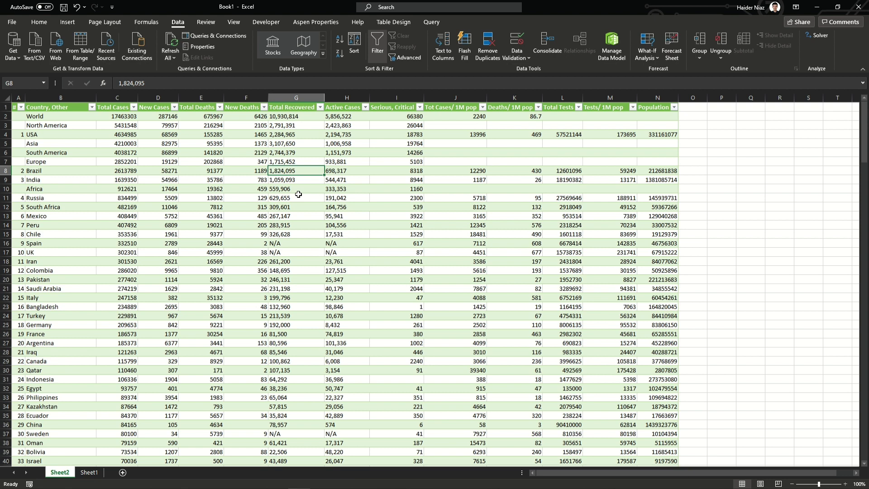
pyautogui.click(308, 196)
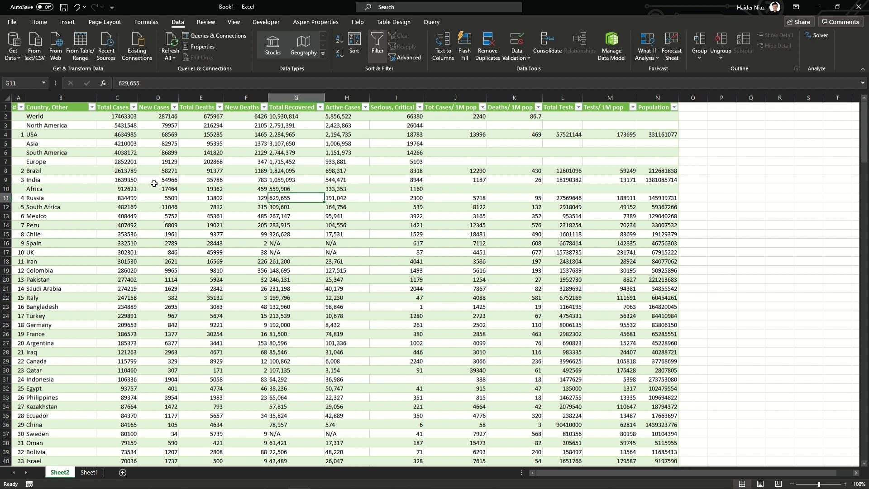
pyautogui.click(23, 107)
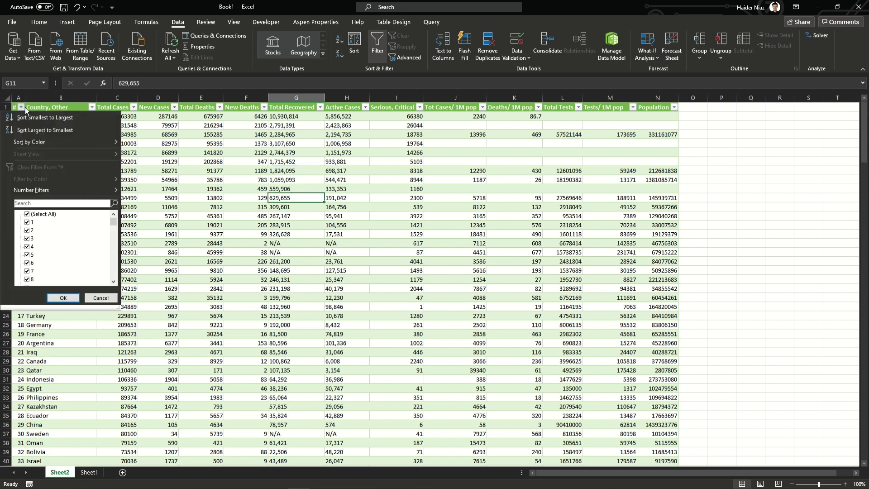
pyautogui.click(27, 214)
pyautogui.click(28, 222)
pyautogui.click(27, 230)
pyautogui.click(28, 238)
pyautogui.click(29, 247)
pyautogui.click(28, 254)
pyautogui.click(27, 263)
pyautogui.click(27, 271)
pyautogui.click(27, 279)
pyautogui.scroll(-1, 45, 277)
pyautogui.click(27, 262)
pyautogui.click(27, 271)
pyautogui.click(63, 297)
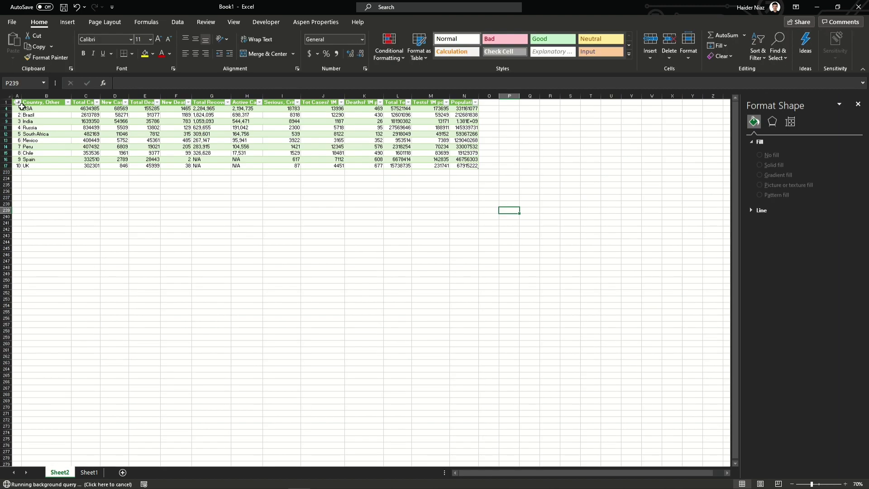
pyautogui.click(18, 102)
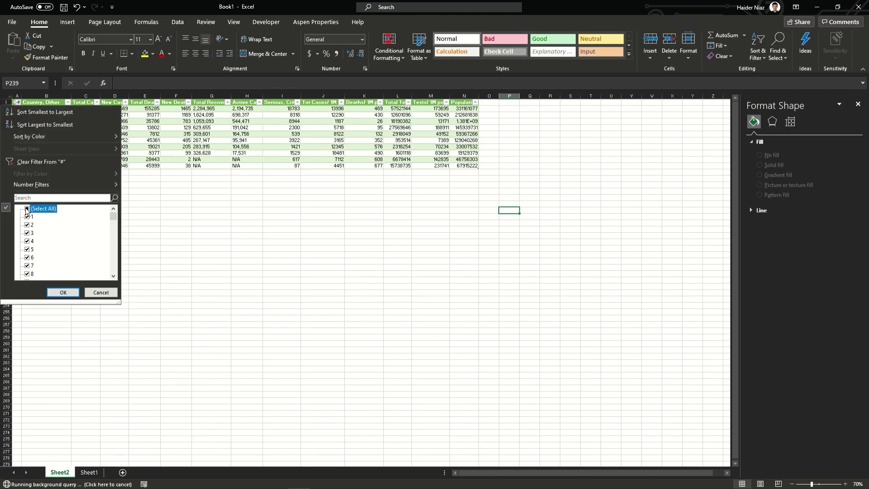
pyautogui.click(26, 209)
pyautogui.click(26, 209)
pyautogui.click(63, 292)
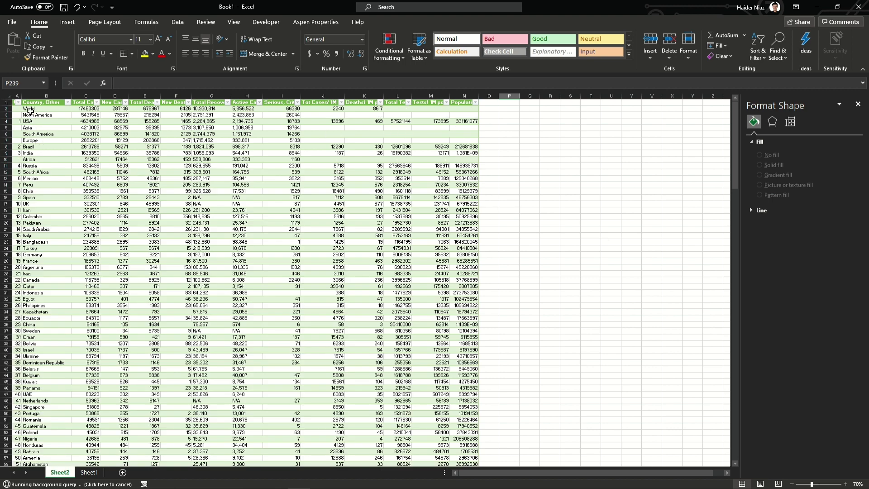
# Select the country names and total cases B4:C224, from USA through Anguilla
pyautogui.moveTo(32, 108); pyautogui.dragTo(95, 128)
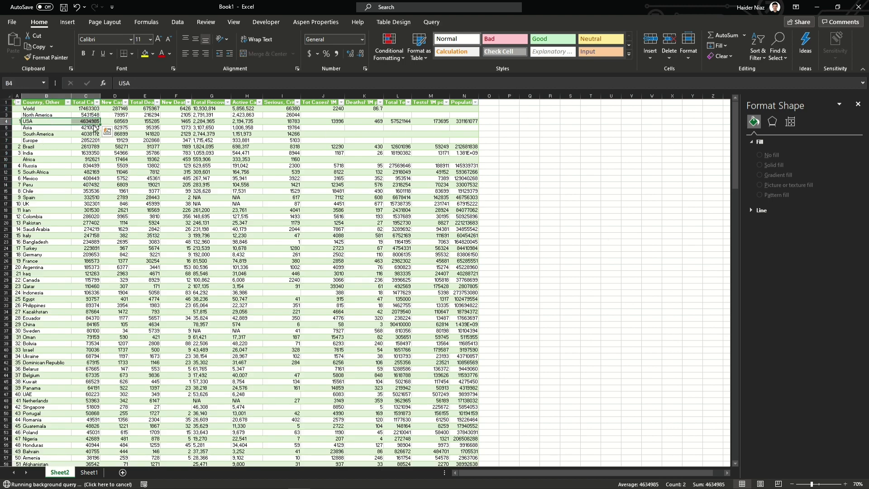
pyautogui.hotkey('ctrl', 'shift', 'Down')
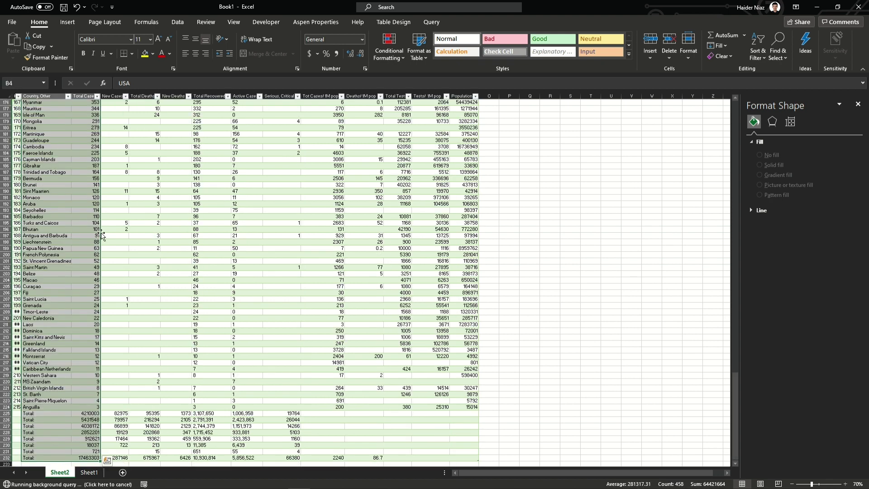
pyautogui.hotkey('shift', 'Up')
pyautogui.hotkey('shift', 'Up')
pyautogui.hotkey('shift', 'Up')
pyautogui.hotkey('shift', 'Up')
pyautogui.hotkey('shift', 'Up')
pyautogui.hotkey('shift', 'Up')
pyautogui.hotkey('shift', 'Up')
pyautogui.hotkey('shift', 'Up')
pyautogui.hotkey('shift', 'Up')
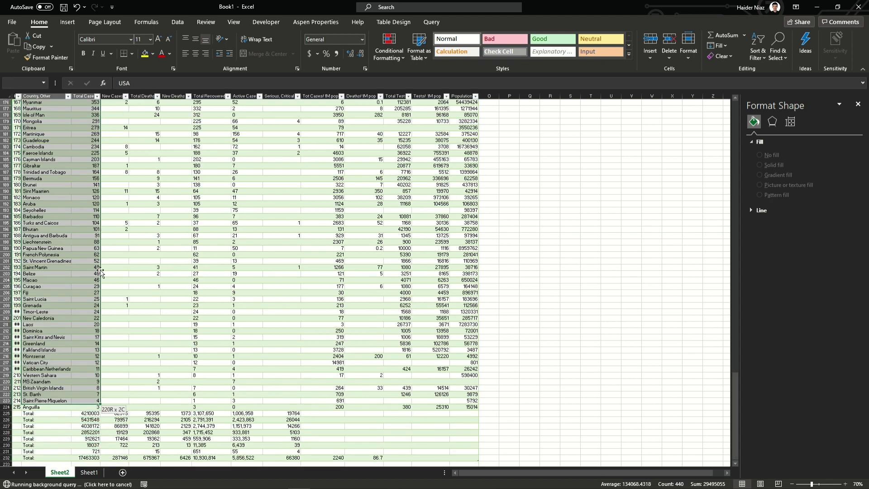
pyautogui.hotkey('shift', 'Down')
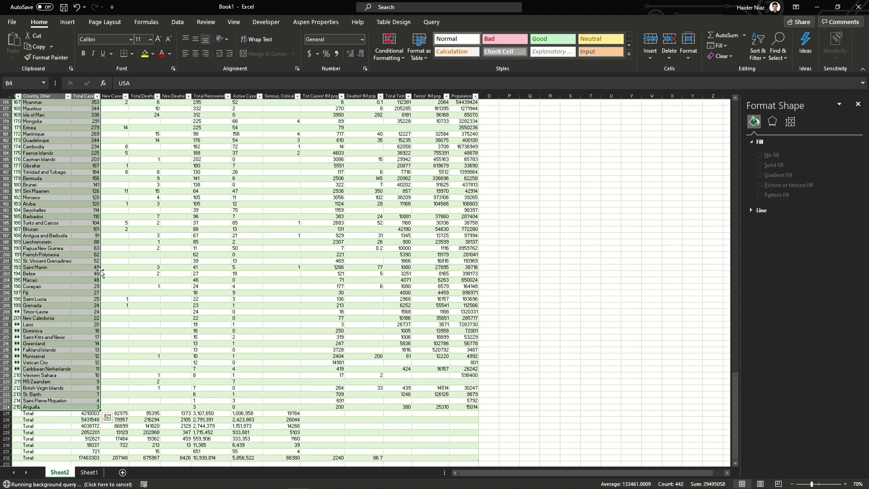
pyautogui.click(68, 22)
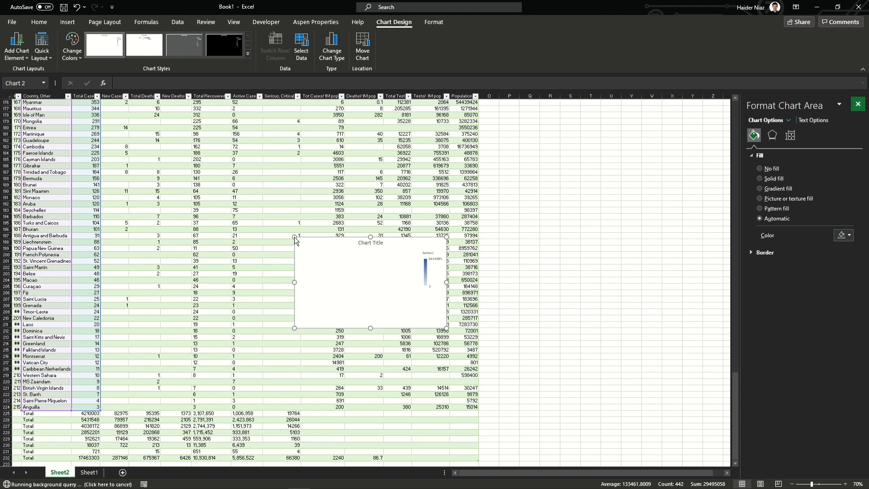
# Move the filled map chart and stretch it toward the lower right over the table
pyautogui.moveTo(98, 124); pyautogui.dragTo(46, 102)
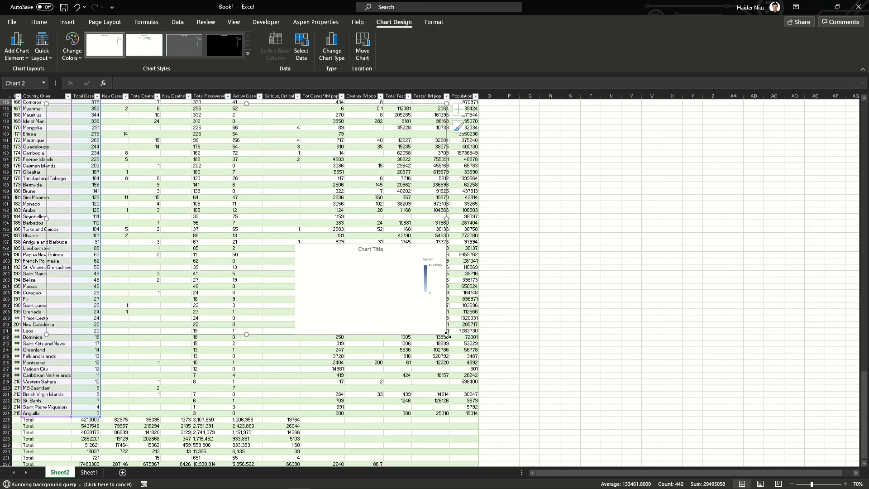
pyautogui.moveTo(446, 334); pyautogui.dragTo(801, 425)
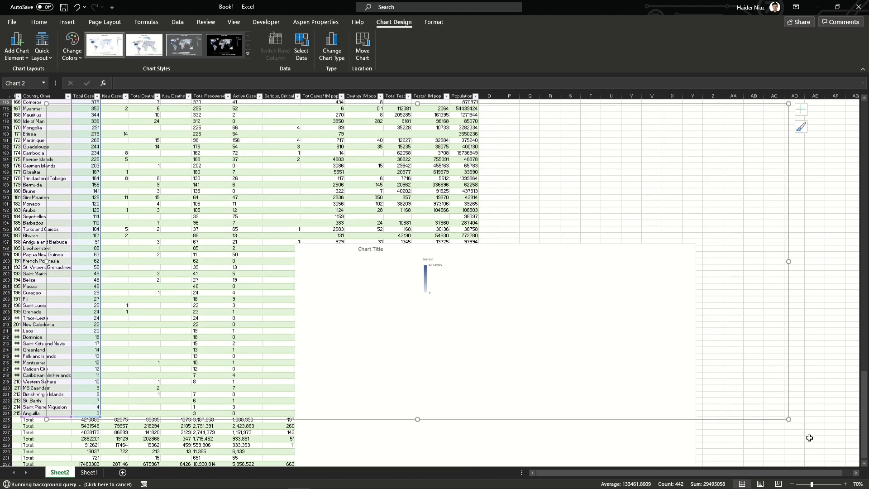
pyautogui.moveTo(788, 225); pyautogui.dragTo(788, 240)
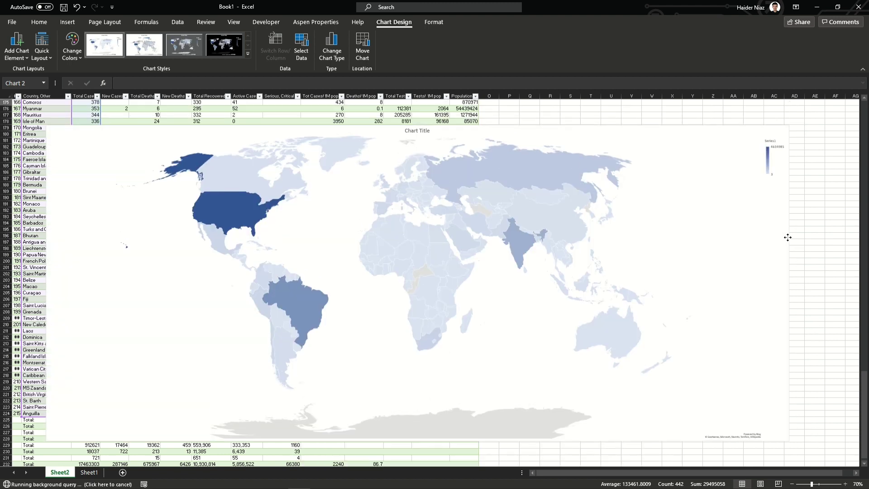
pyautogui.moveTo(788, 434); pyautogui.dragTo(846, 458)
pyautogui.click(52, 116)
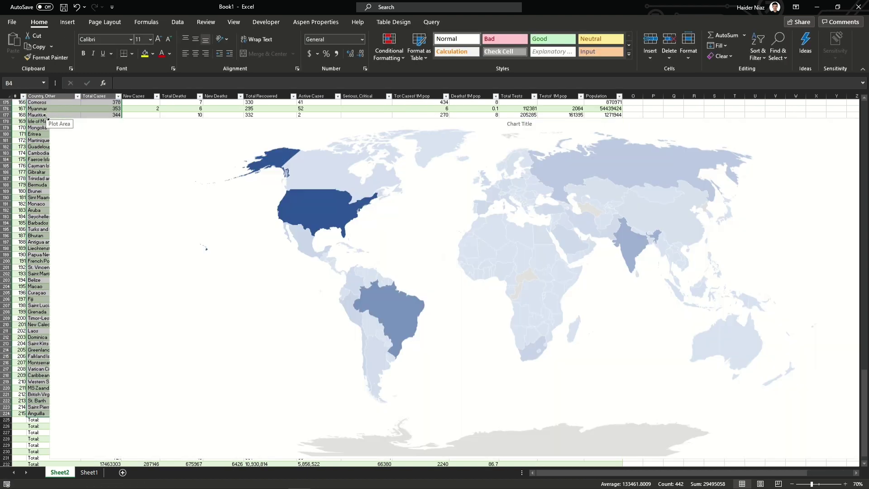
pyautogui.click(77, 136)
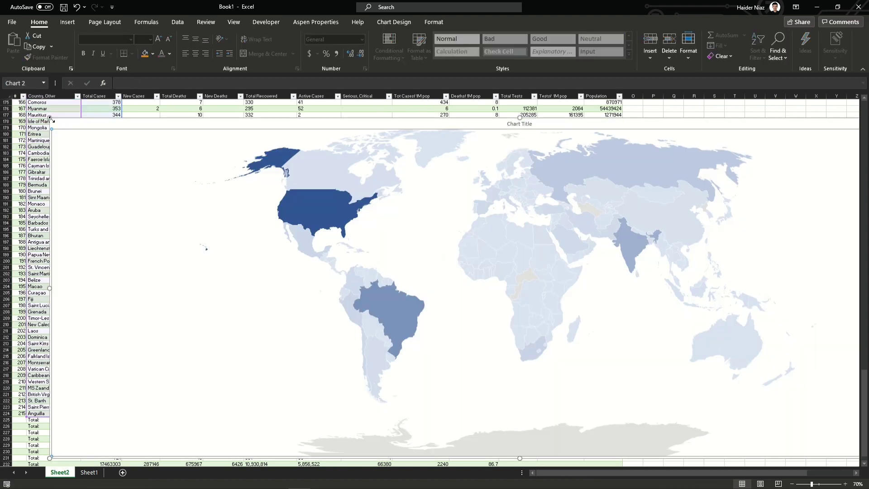
pyautogui.moveTo(49, 118); pyautogui.dragTo(24, 104)
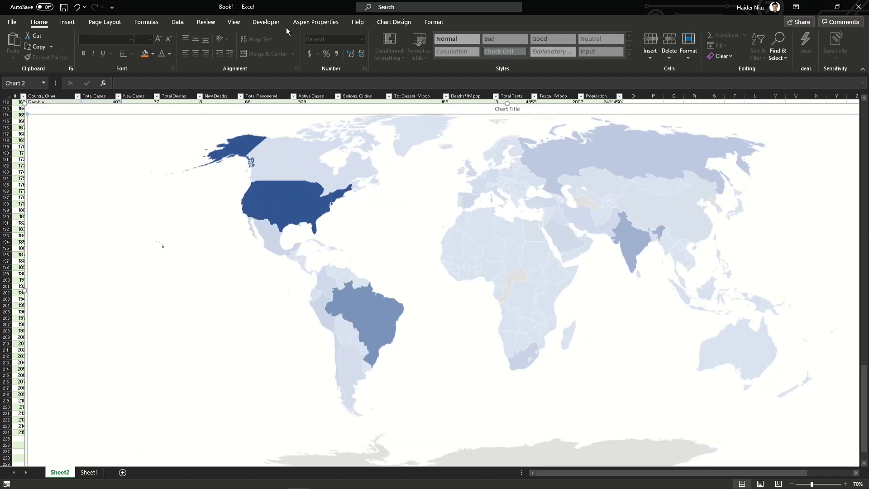
# Apply the white chart style with legend to the map
pyautogui.click(393, 20)
pyautogui.click(180, 43)
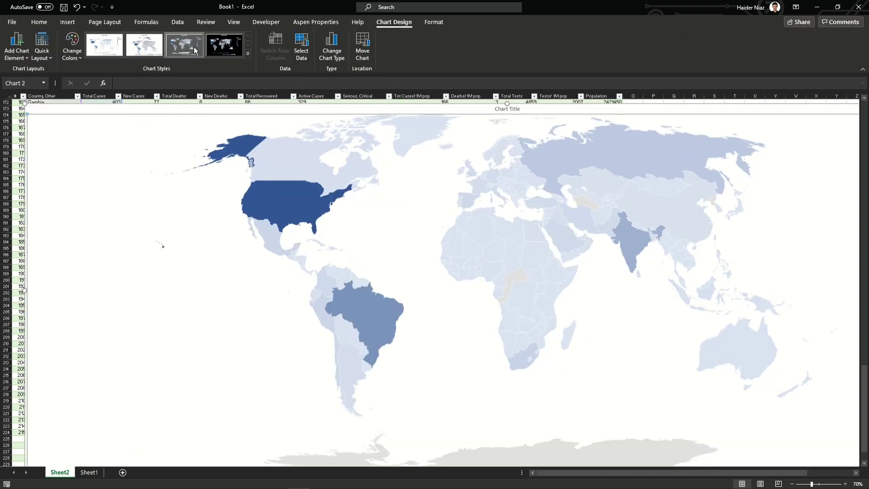
pyautogui.click(144, 45)
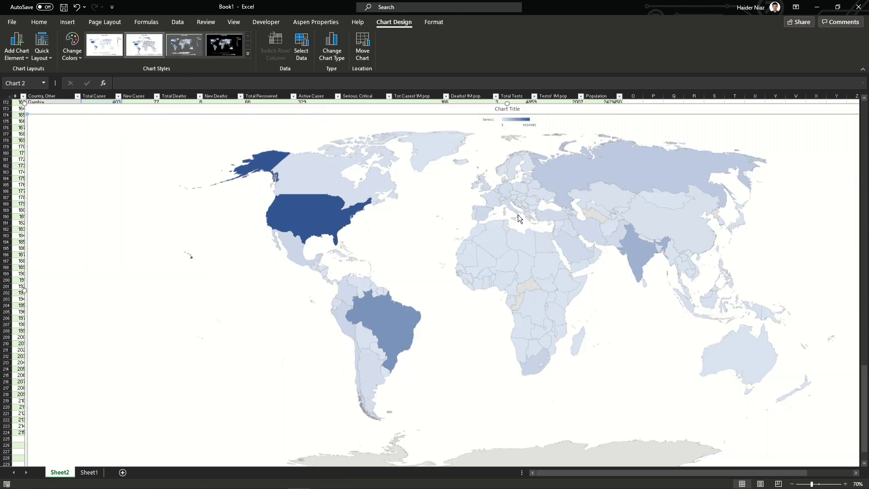
# Delete the chart title and Series1 legend, then open Format Data Series for the map
pyautogui.click(509, 110)
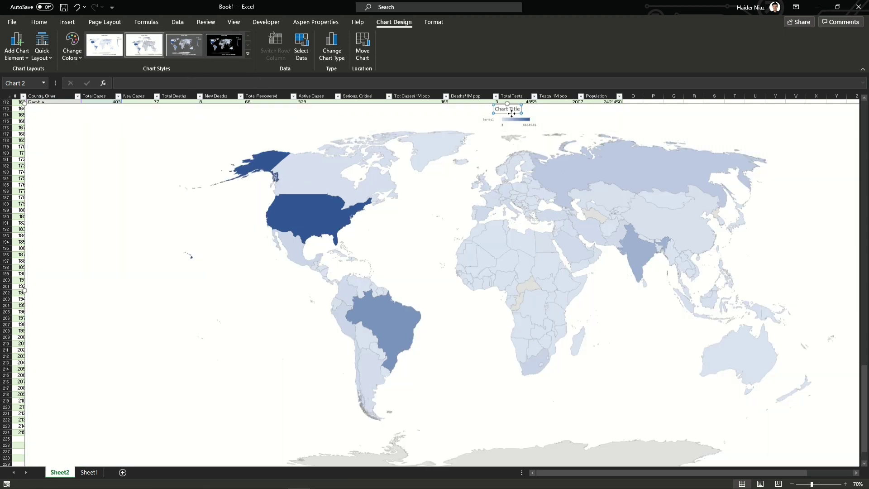
pyautogui.press('Delete')
pyautogui.click(519, 121)
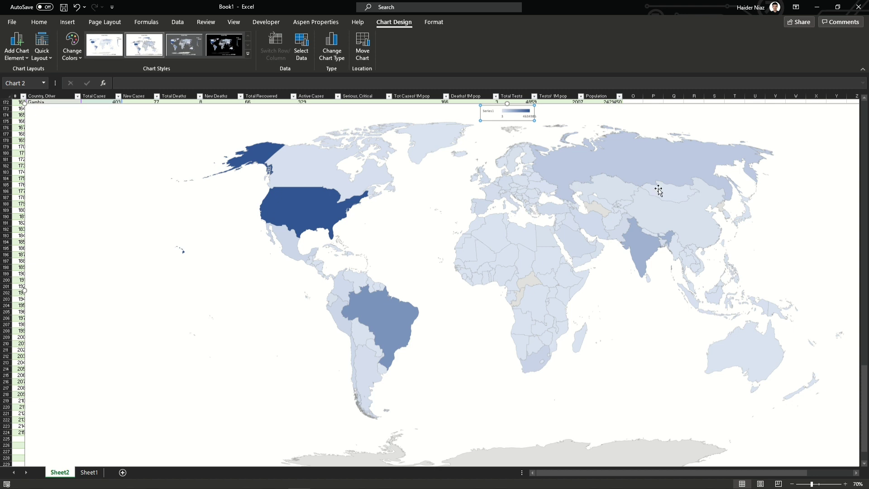
pyautogui.press('Delete')
pyautogui.doubleClick(645, 156)
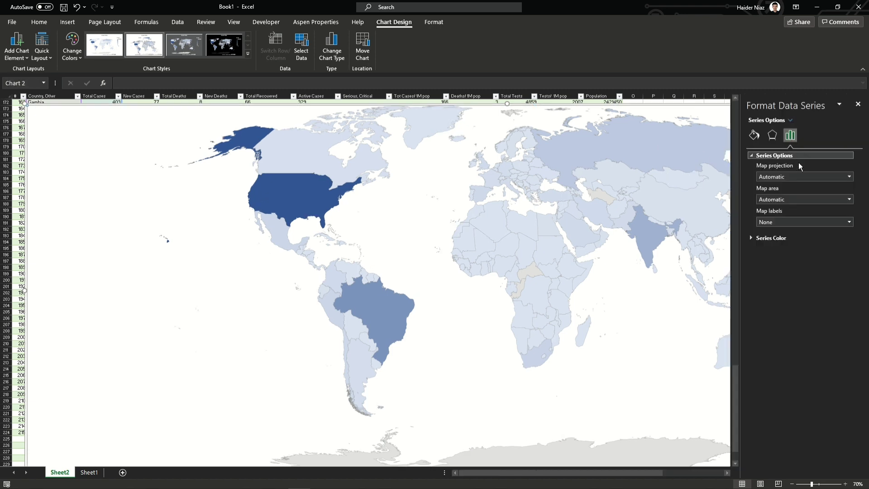
# Set Miller projection, Only regions with data, and Best fit only map labels
pyautogui.click(810, 176)
pyautogui.click(786, 204)
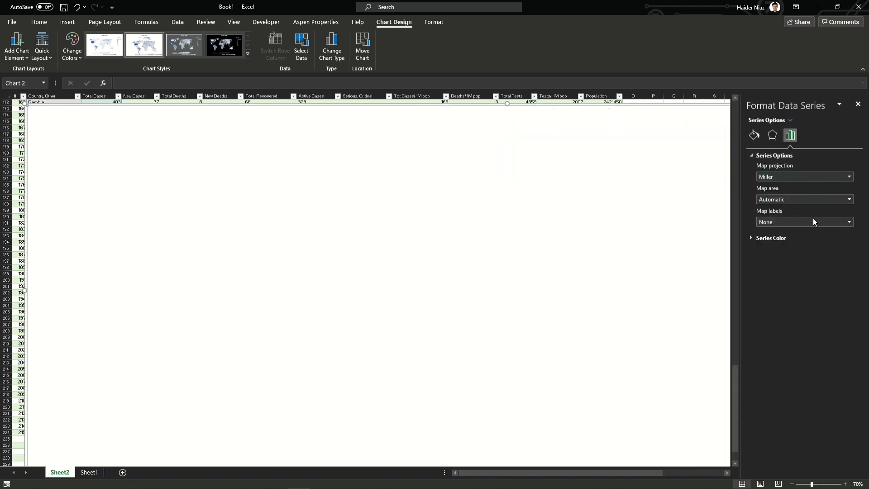
pyautogui.click(811, 199)
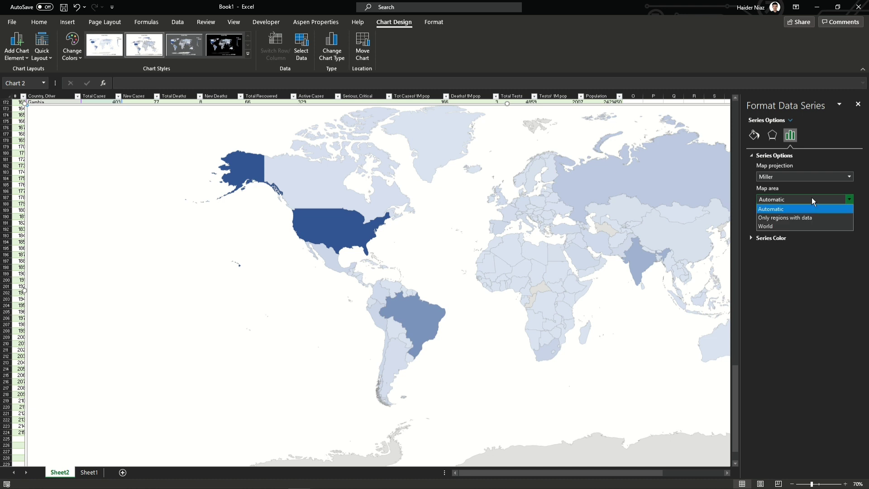
pyautogui.click(797, 219)
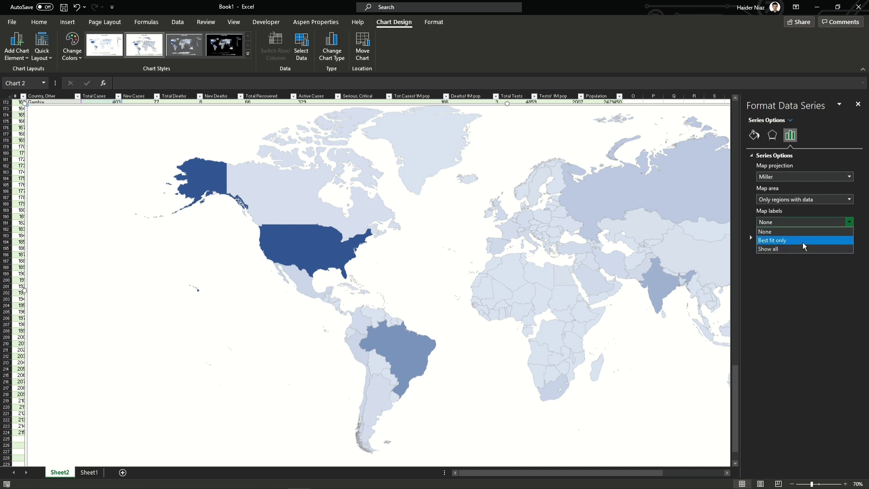
pyautogui.click(802, 240)
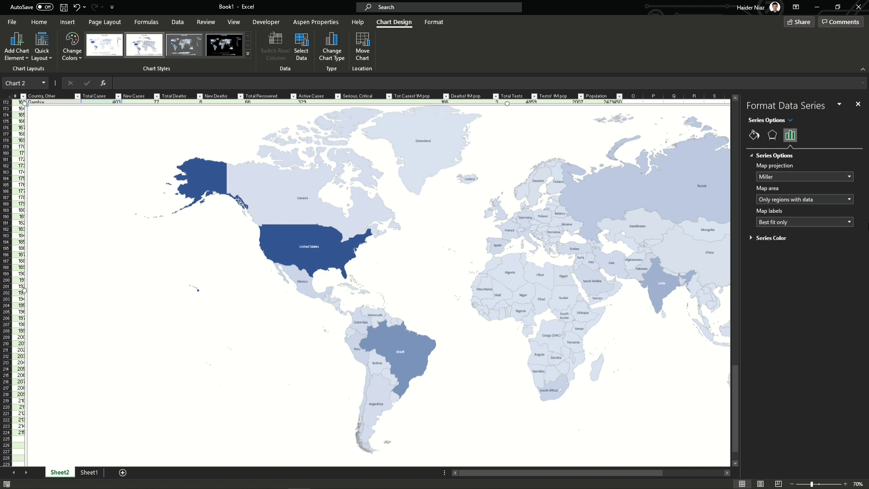
pyautogui.click(849, 222)
pyautogui.click(797, 248)
pyautogui.click(849, 222)
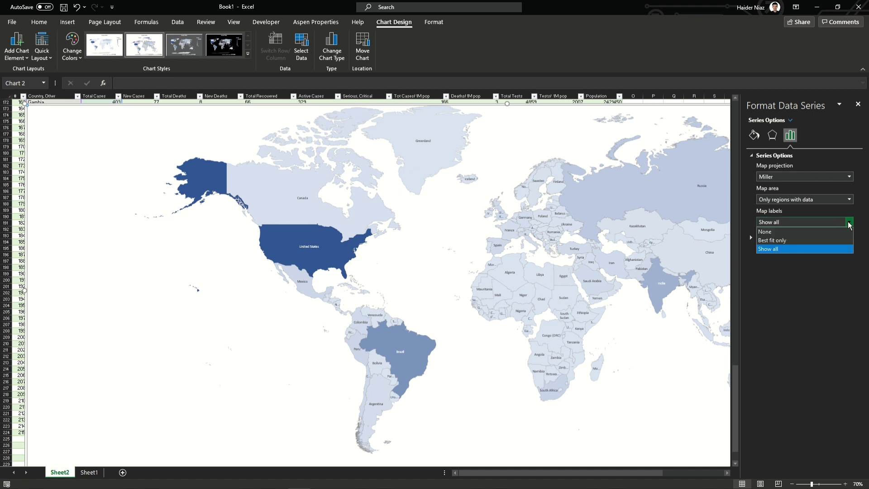
pyautogui.click(765, 240)
# Use a diverging 3-color series scale with an orange midpoint and dark red maximum
pyautogui.click(777, 239)
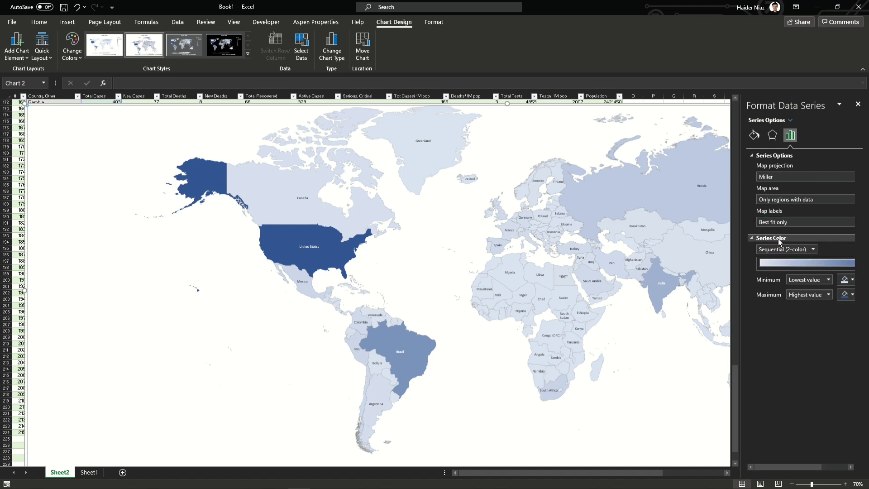
pyautogui.click(814, 250)
pyautogui.click(813, 249)
pyautogui.click(813, 250)
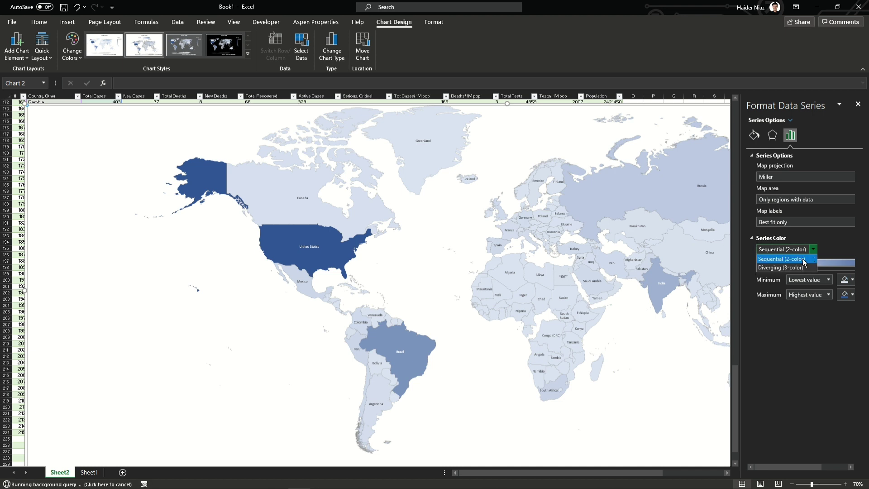
pyautogui.click(788, 268)
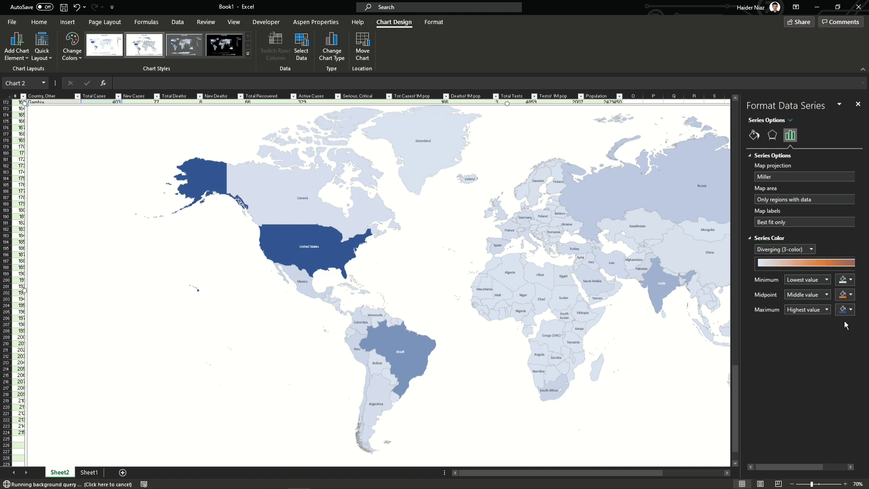
pyautogui.click(852, 295)
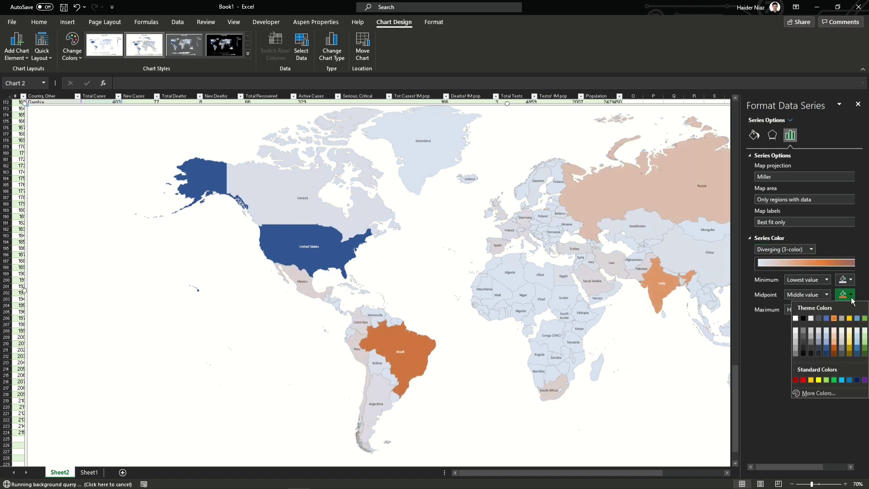
pyautogui.click(864, 348)
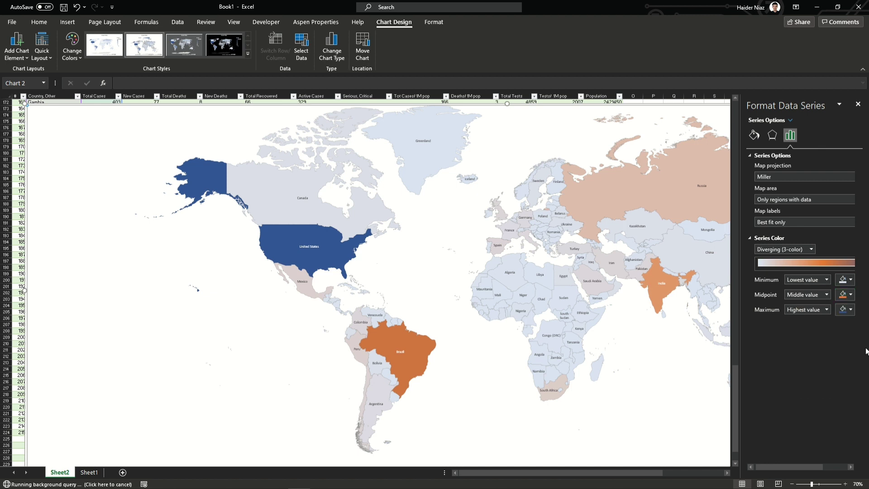
pyautogui.click(850, 295)
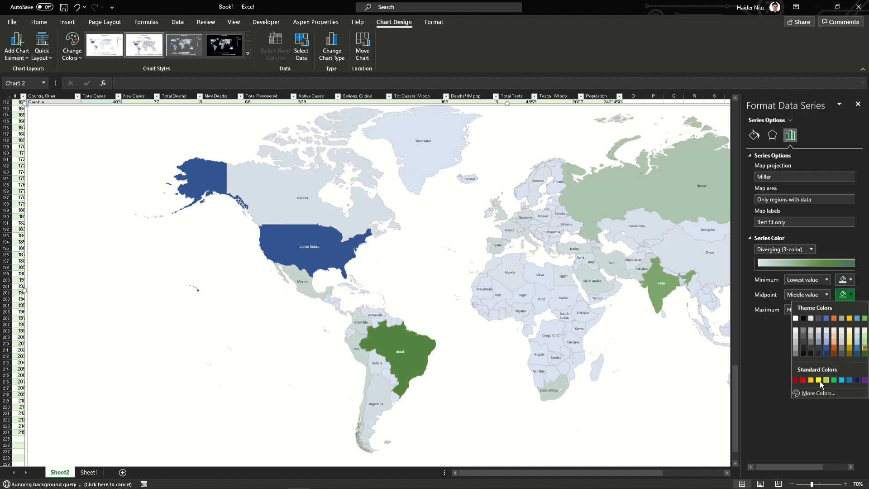
pyautogui.click(835, 346)
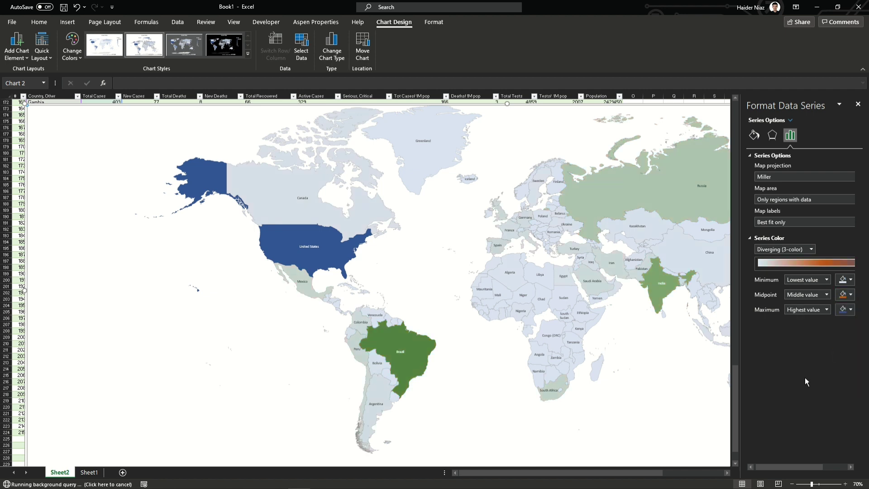
pyautogui.click(849, 310)
pyautogui.click(795, 395)
# Set the minimum, midpoint and maximum colour stops to Percent
pyautogui.click(822, 279)
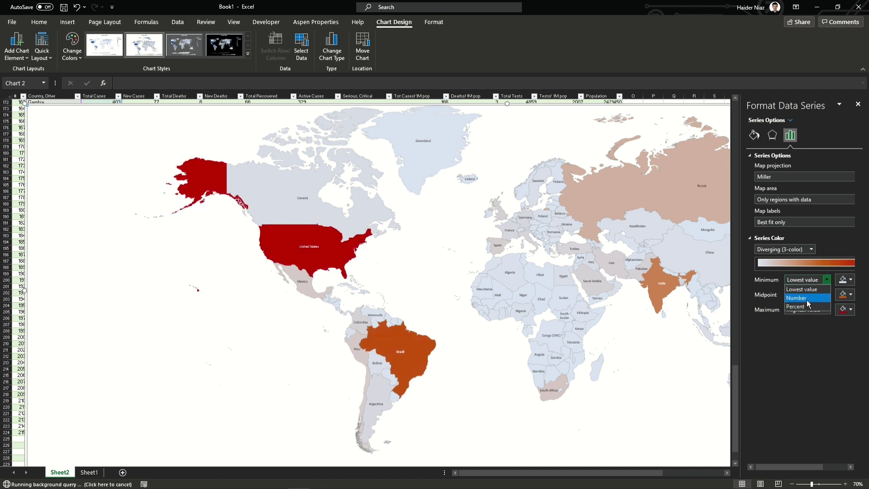
pyautogui.click(825, 294)
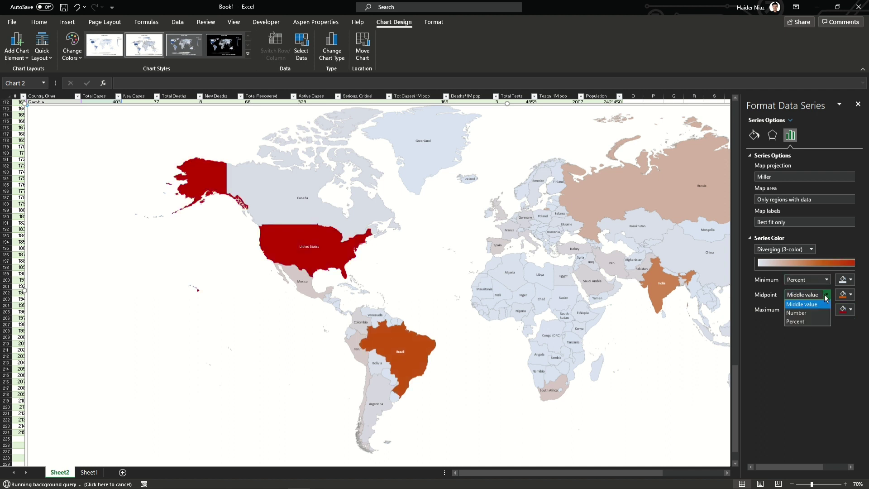
pyautogui.click(827, 309)
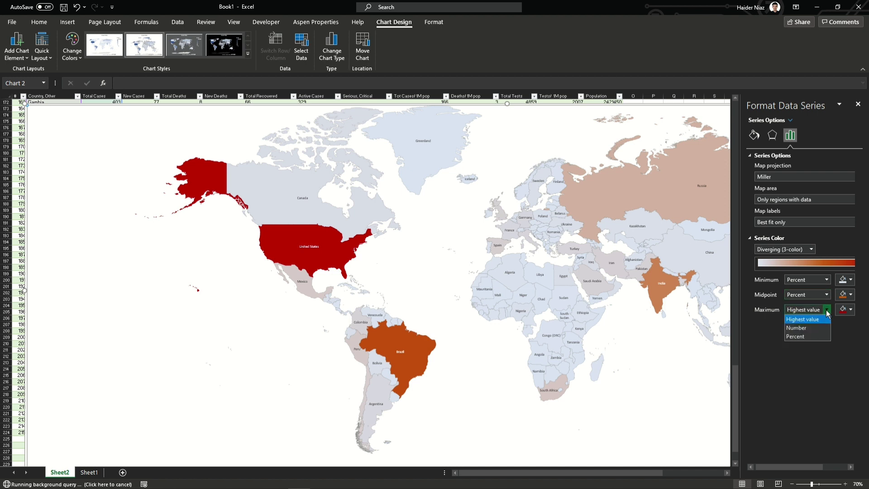
pyautogui.click(803, 320)
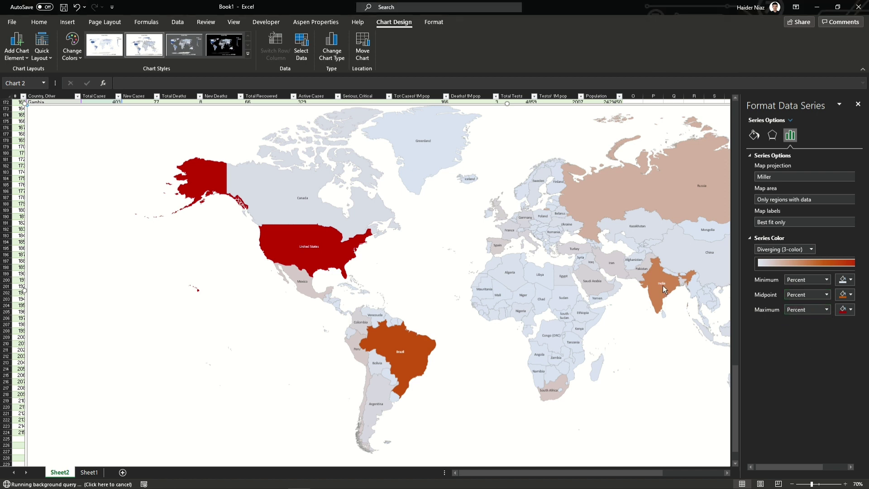
pyautogui.click(547, 402)
# Move the Excel map chart up-right, make it narrower and taller, apply the black style, and delete its title
pyautogui.scroll(-2, 605, 349)
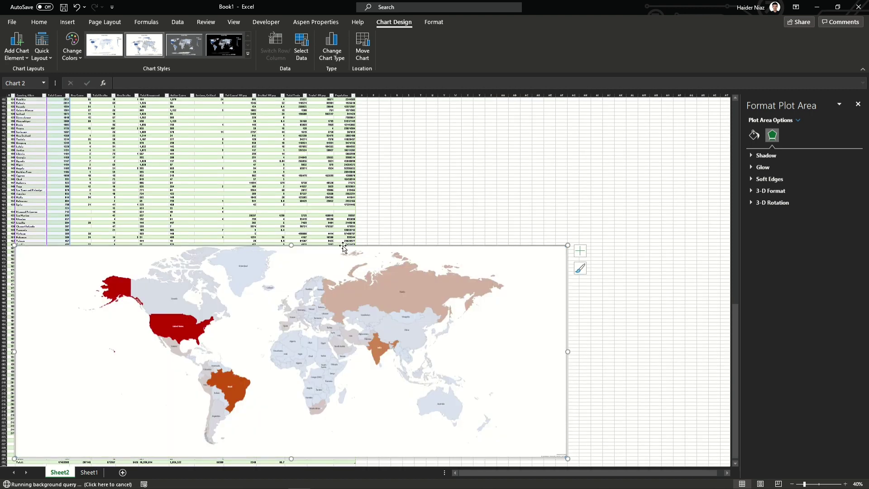
pyautogui.moveTo(344, 248); pyautogui.dragTo(379, 160)
pyautogui.moveTo(601, 266); pyautogui.dragTo(511, 261)
pyautogui.moveTo(279, 374); pyautogui.dragTo(281, 401)
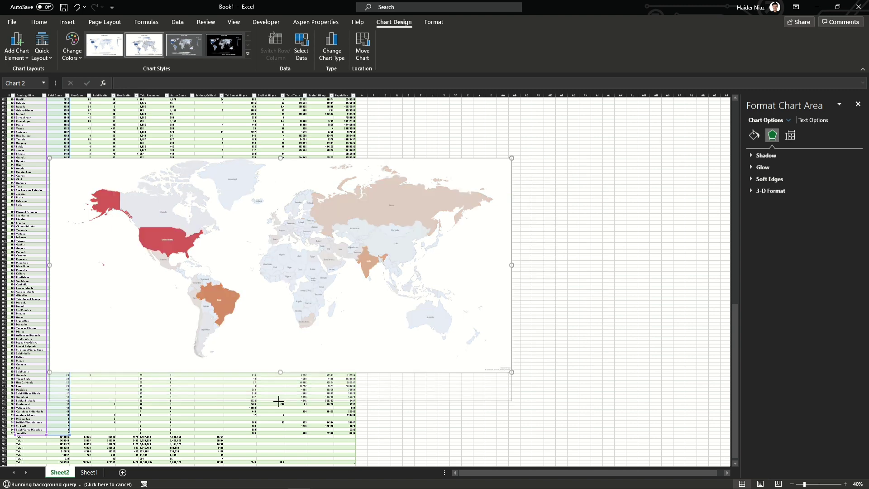
pyautogui.click(223, 45)
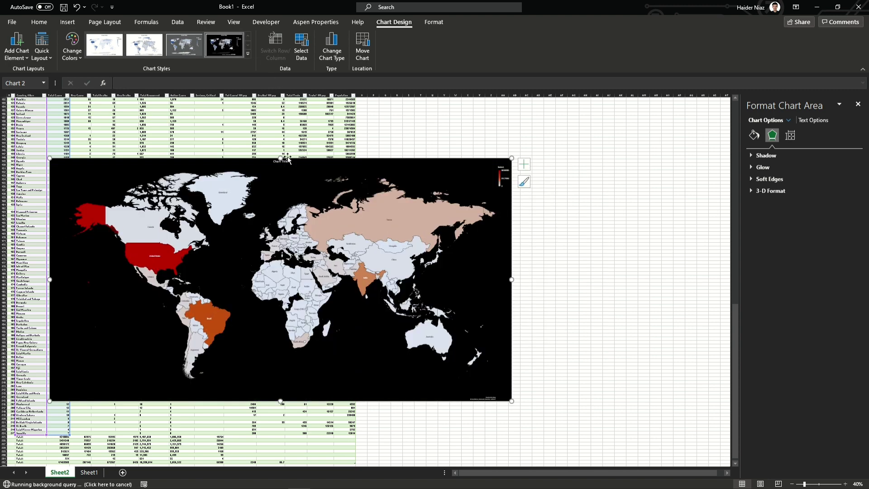
pyautogui.click(282, 163)
pyautogui.press('Delete')
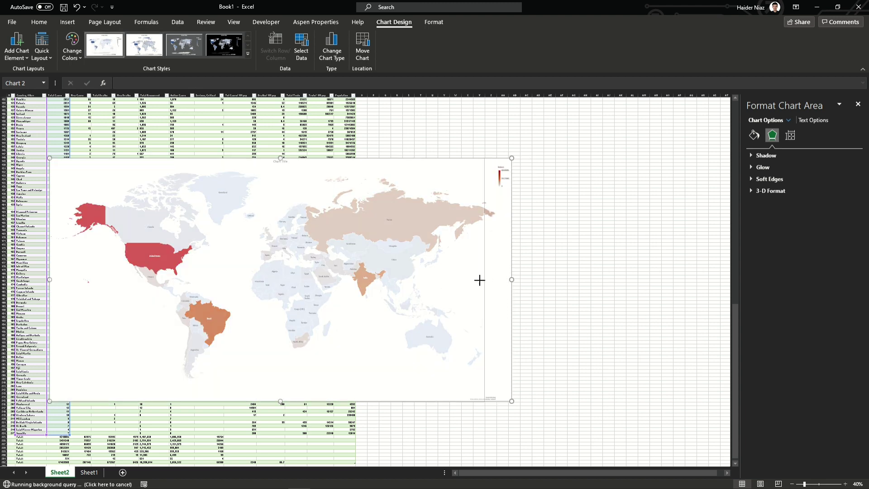
# Clear all placeholders from the blank PowerPoint slide and paste the map chart onto it
pyautogui.scroll(1, 290, 261)
pyautogui.scroll(2, 290, 260)
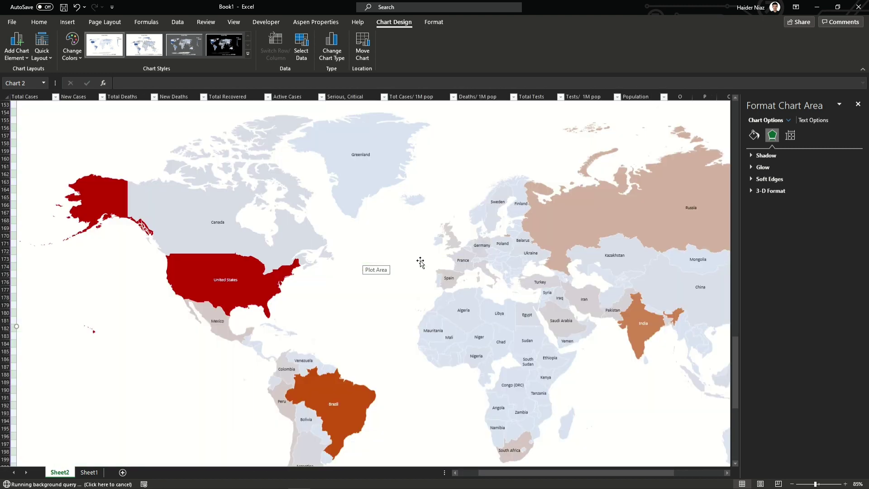
pyautogui.click(656, 258)
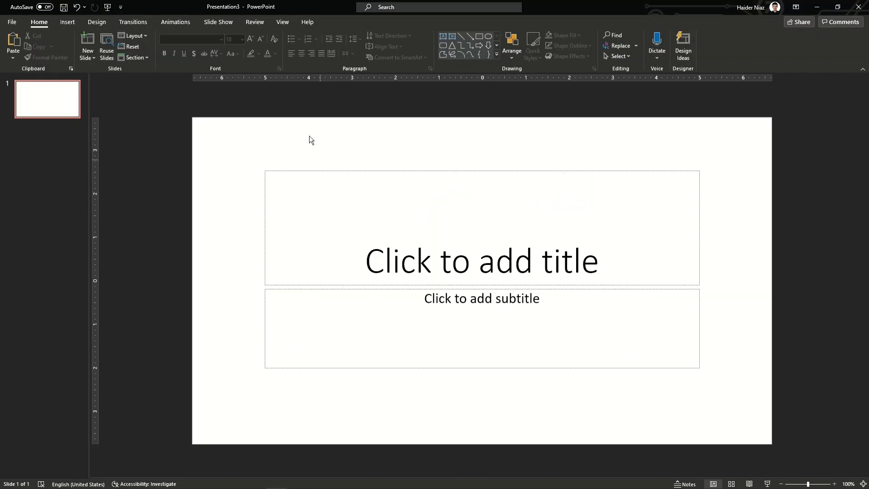
pyautogui.hotkey('ctrl', 'a')
pyautogui.press('Delete')
pyautogui.hotkey('ctrl', 'v')
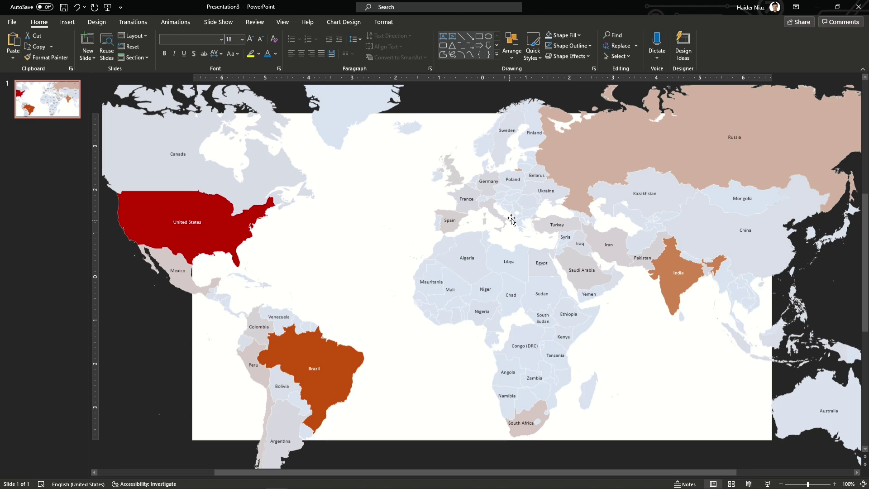
# Resize the pasted map chart with its corner and top handles so it fills the slide
pyautogui.scroll(-4, 316, 145)
pyautogui.scroll(-4, 316, 146)
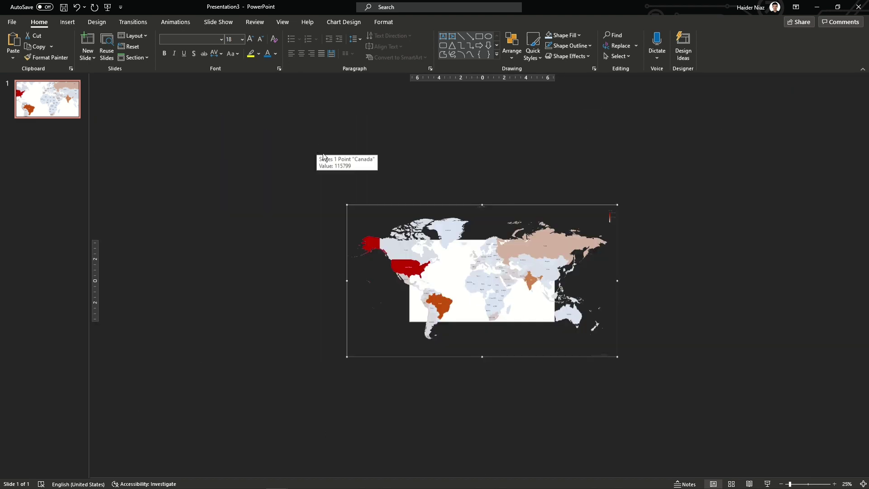
pyautogui.moveTo(347, 205); pyautogui.dragTo(410, 248)
pyautogui.moveTo(617, 357); pyautogui.dragTo(555, 322)
pyautogui.scroll(3, 540, 291)
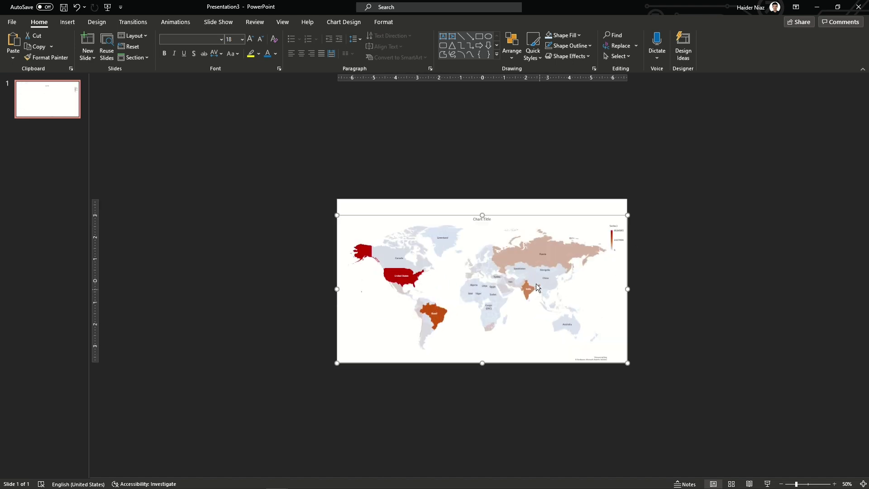
pyautogui.scroll(2, 491, 220)
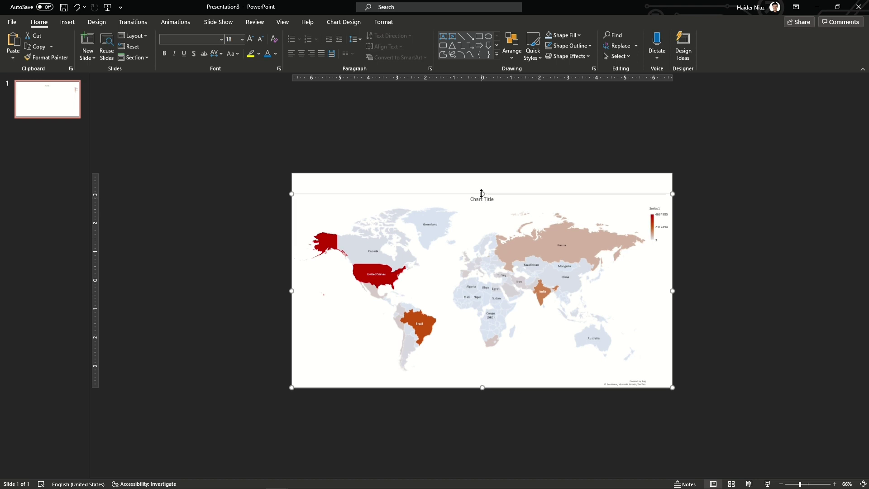
pyautogui.moveTo(482, 170); pyautogui.dragTo(482, 170)
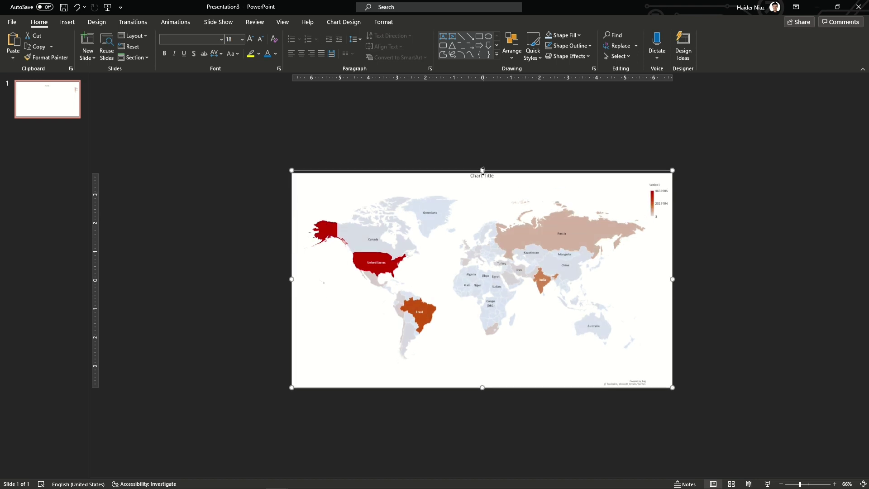
# Delete the map chart's default Chart Title placeholder
pyautogui.click(488, 181)
pyautogui.press('Delete')
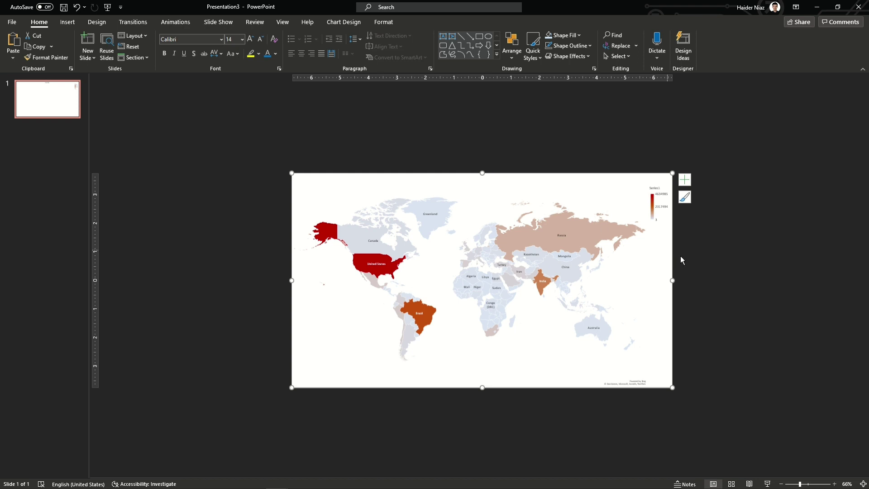
pyautogui.scroll(5, 680, 256)
pyautogui.scroll(-2, 741, 100)
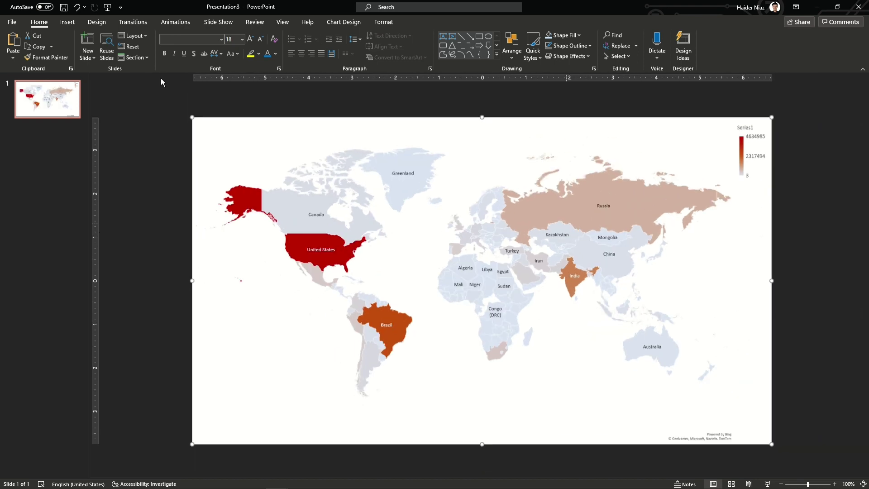
# Give the slide background a blue linear preset gradient fill
pyautogui.click(96, 22)
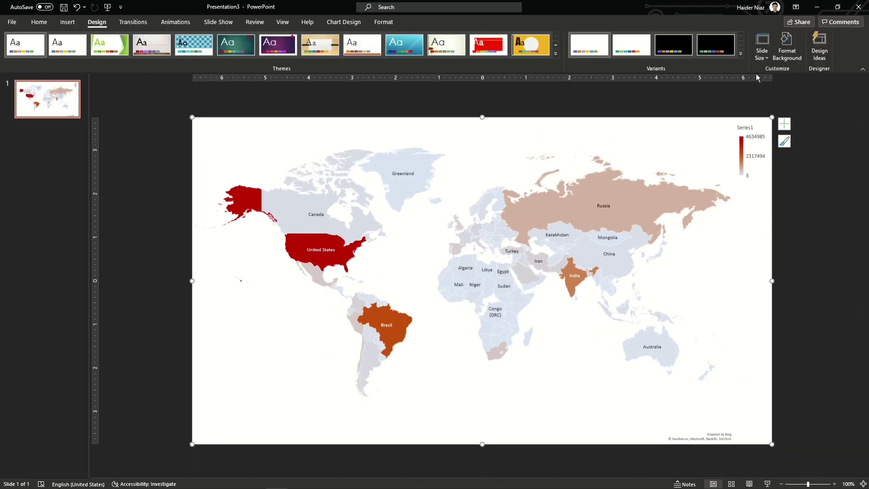
pyautogui.click(781, 143)
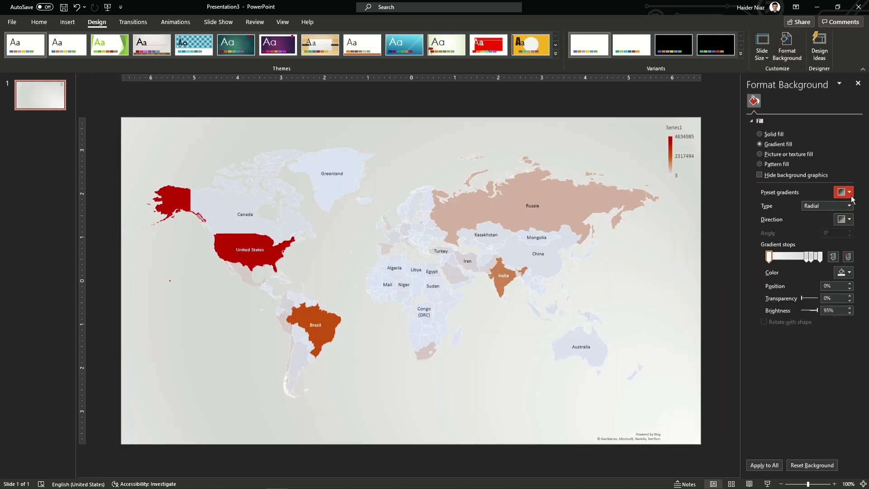
pyautogui.click(843, 192)
pyautogui.click(762, 205)
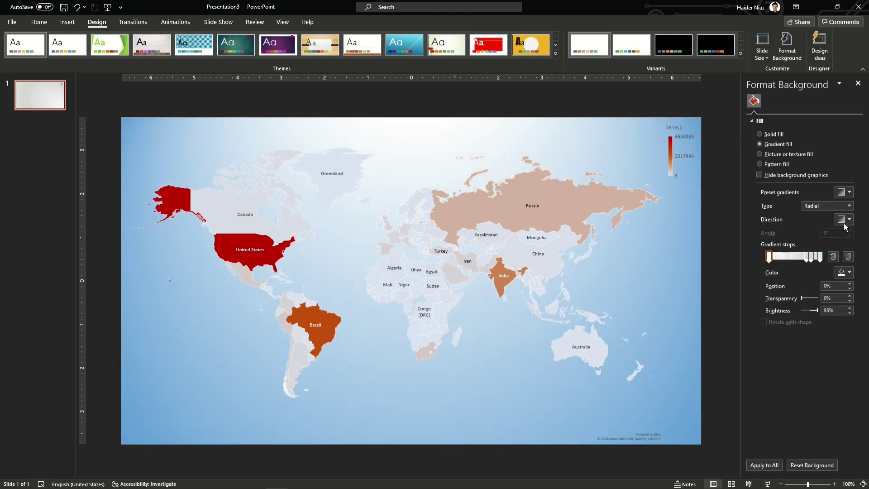
pyautogui.click(844, 192)
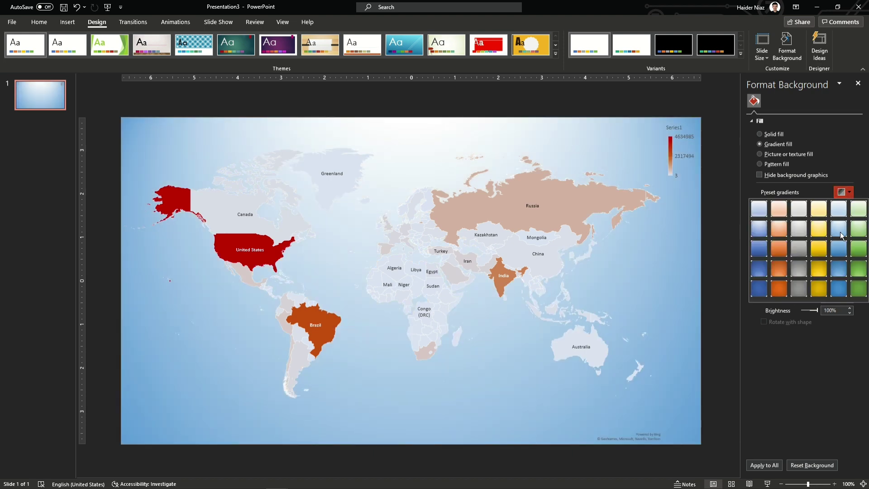
pyautogui.press('Escape')
pyautogui.click(844, 192)
pyautogui.click(840, 265)
# Drag the map chart's top edge slightly down to make room above it
pyautogui.click(608, 199)
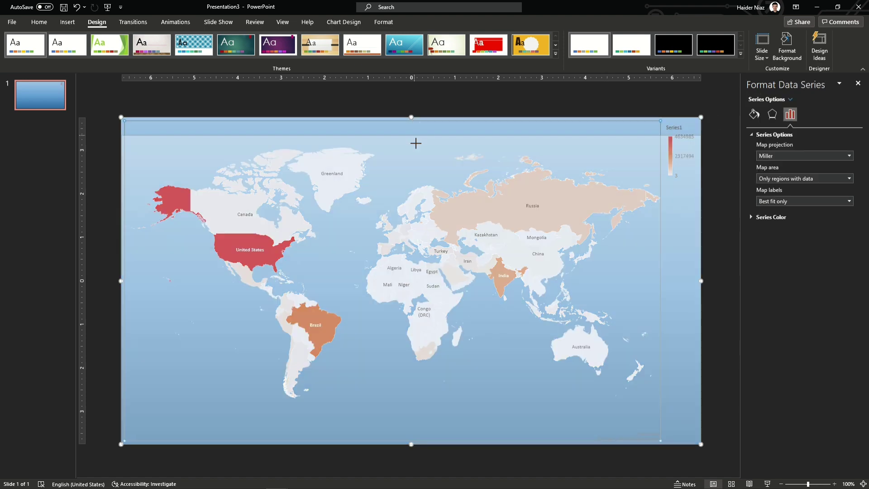
pyautogui.moveTo(416, 143); pyautogui.dragTo(415, 150)
pyautogui.click(403, 111)
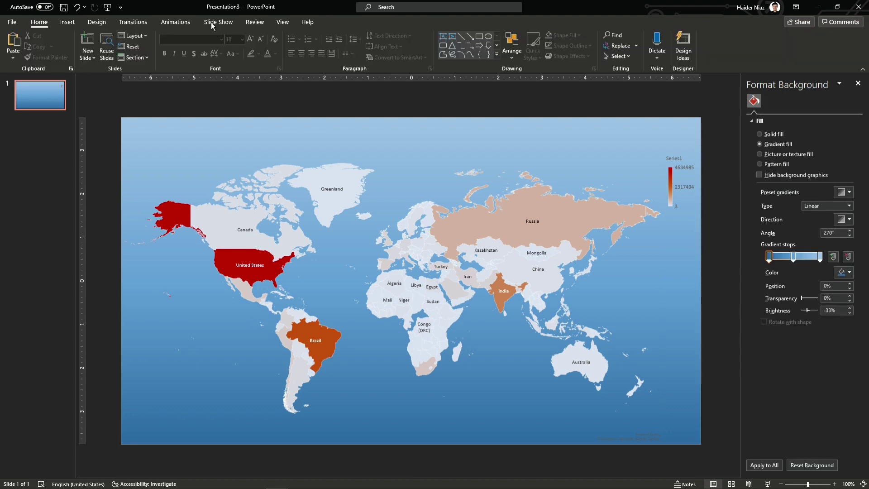
# Add a bold 36 pt 'World COVID19 Cases' text box at the slide's top left
pyautogui.click(67, 22)
pyautogui.click(431, 43)
pyautogui.click(175, 131)
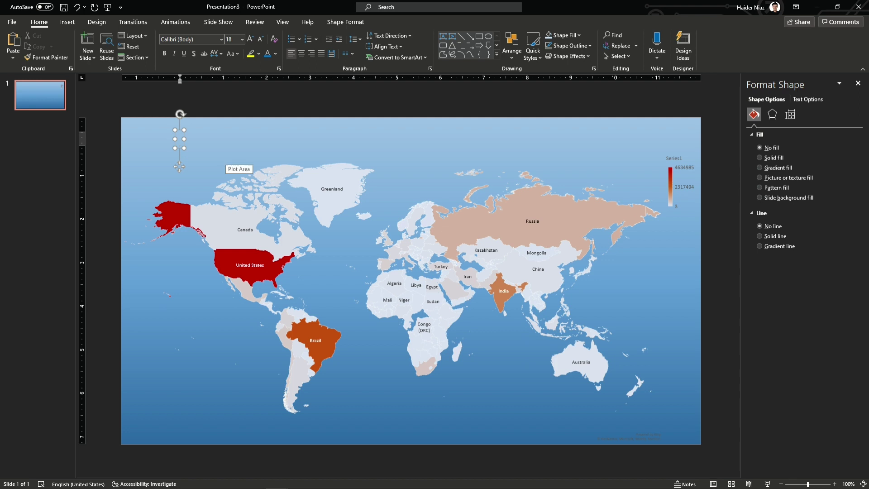
pyautogui.write('World CO')
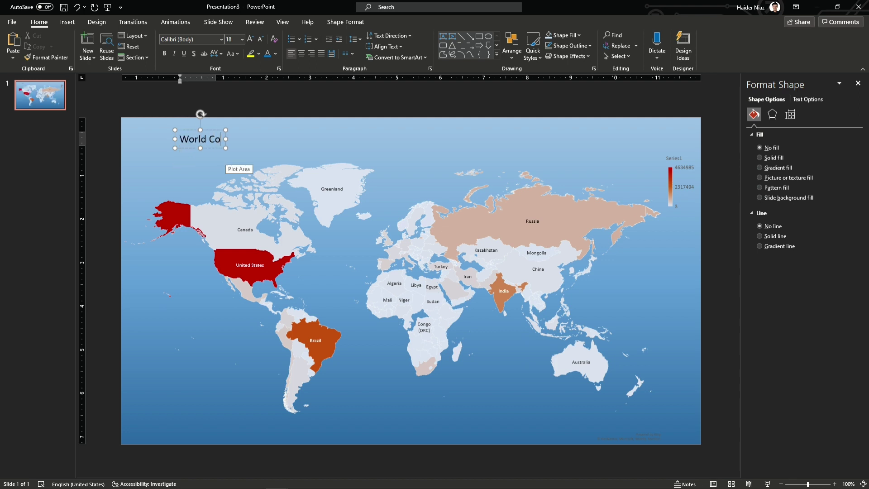
pyautogui.write('VID')
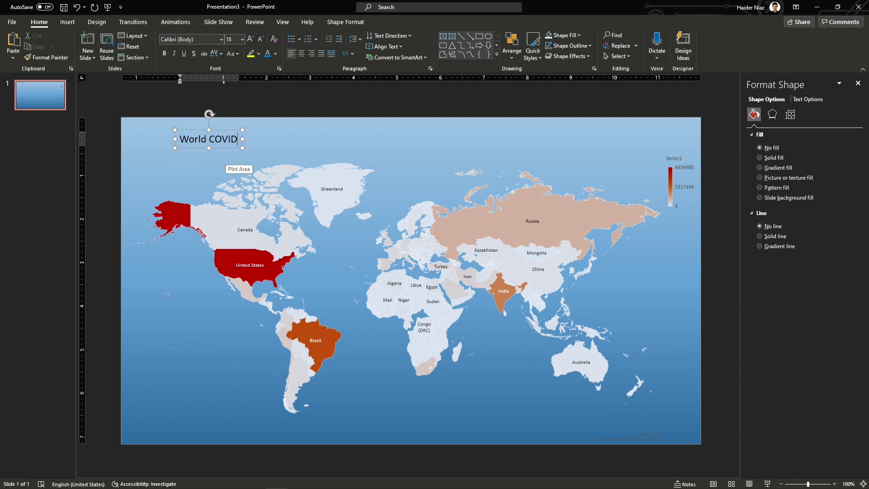
pyautogui.write('19 Cases')
pyautogui.hotkey('ctrl', 'a')
pyautogui.hotkey('ctrl', 'b')
pyautogui.hotkey('ctrl', 'shift', '.')
pyautogui.hotkey('ctrl', 'shift', '.')
pyautogui.hotkey('ctrl', 'shift', '.')
pyautogui.hotkey('ctrl', 'shift', '.')
pyautogui.hotkey('ctrl', 'shift', '.')
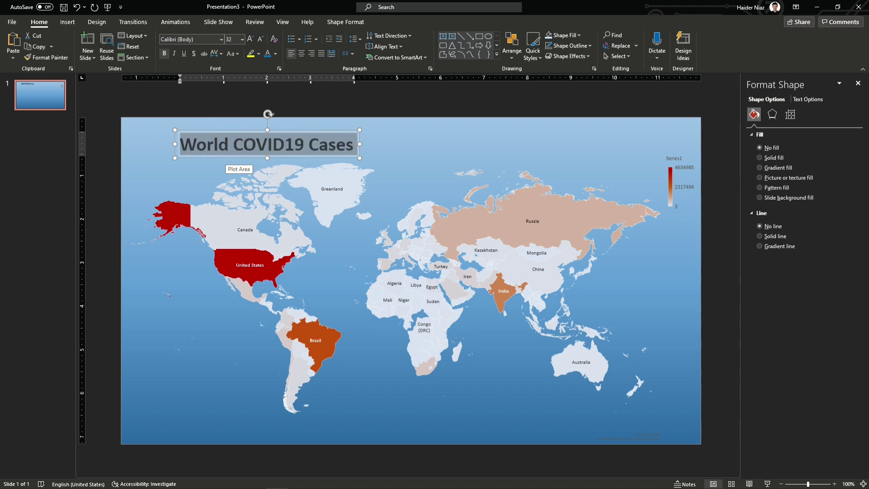
pyautogui.moveTo(364, 162); pyautogui.dragTo(323, 156)
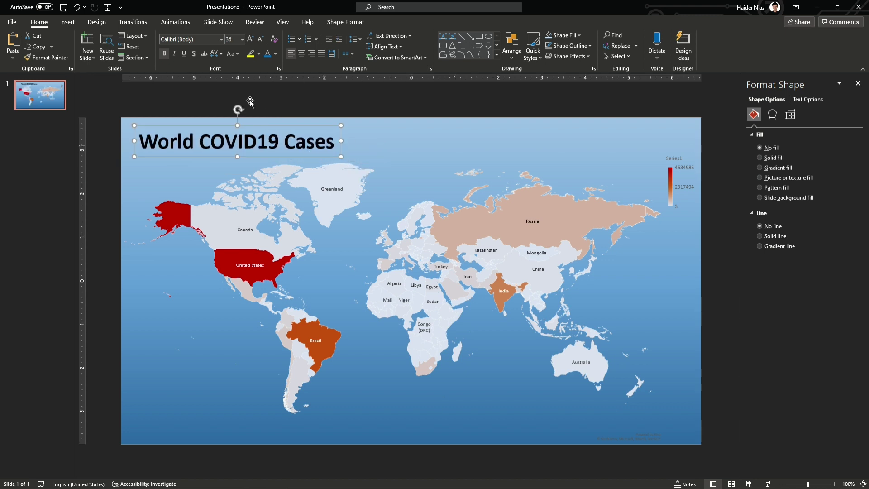
# Make the title text white, with the word COVID19 coloured red
pyautogui.click(276, 54)
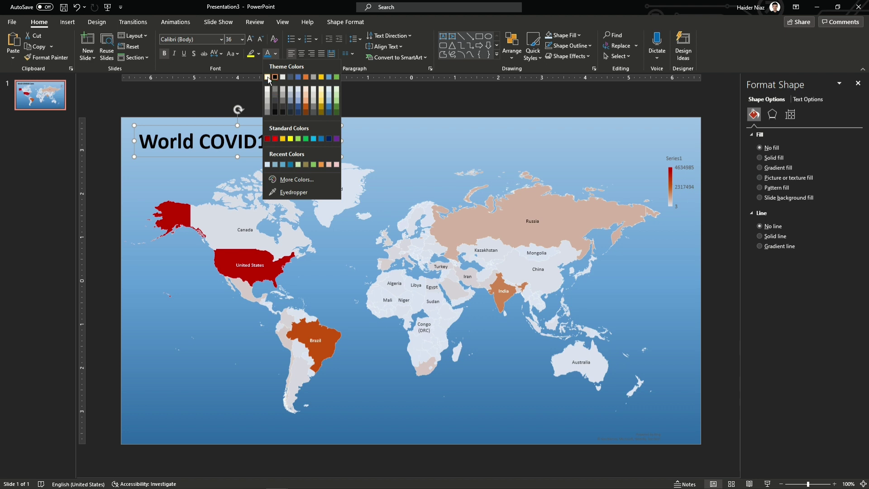
pyautogui.click(267, 77)
pyautogui.click(316, 160)
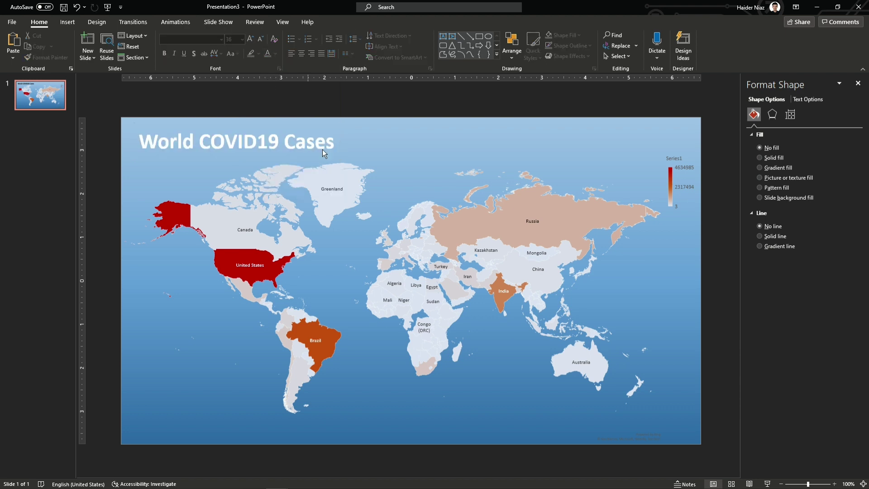
pyautogui.click(294, 147)
pyautogui.moveTo(279, 142); pyautogui.dragTo(201, 137)
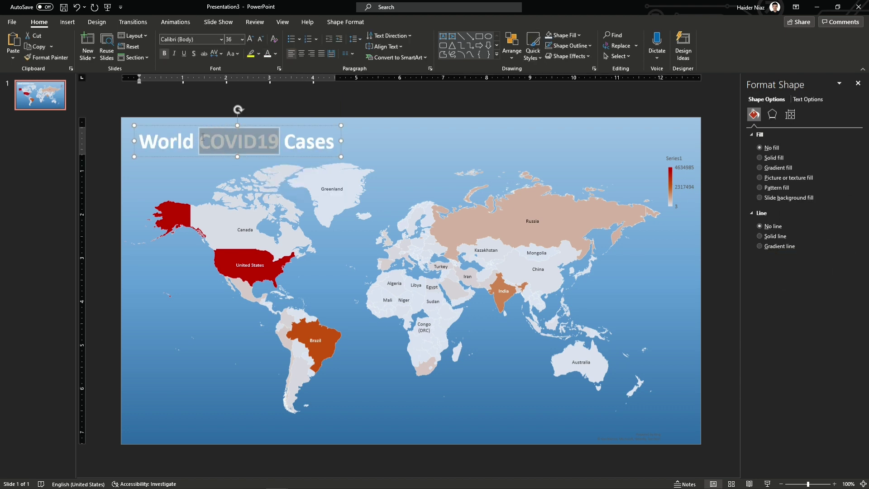
pyautogui.click(275, 53)
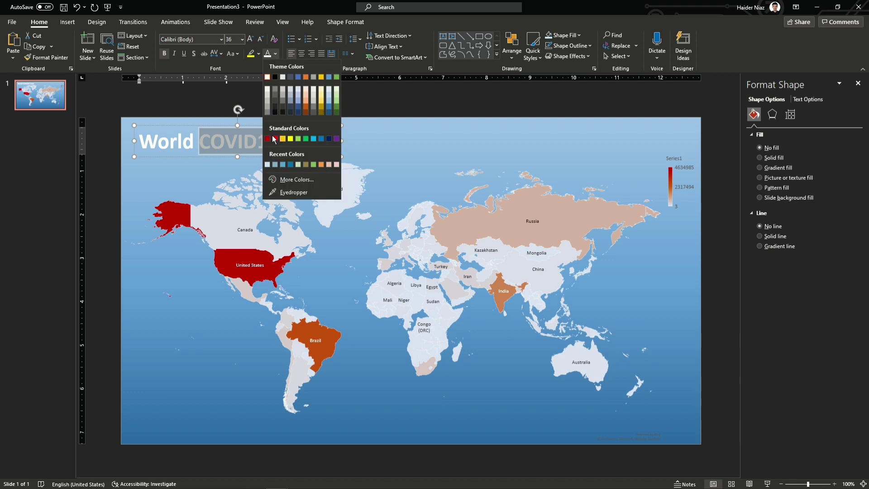
pyautogui.click(275, 138)
# Select the chart's legend and plot area, then close the Format side pane
pyautogui.click(371, 100)
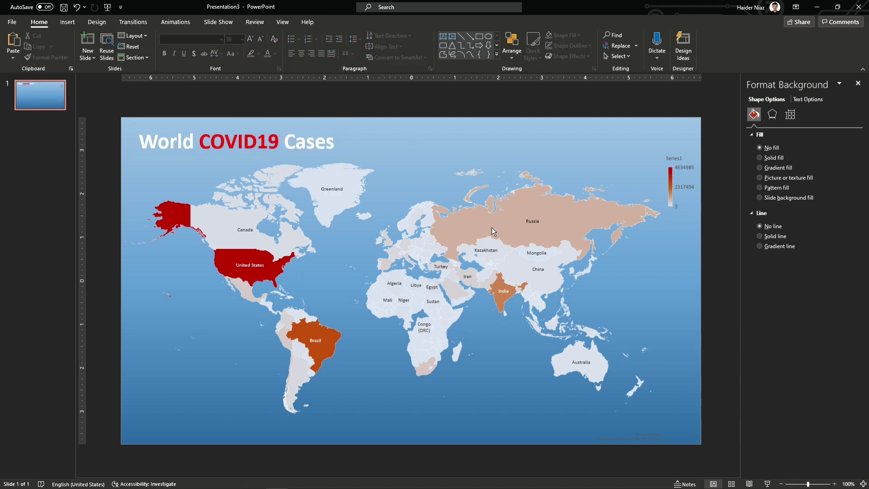
pyautogui.click(678, 186)
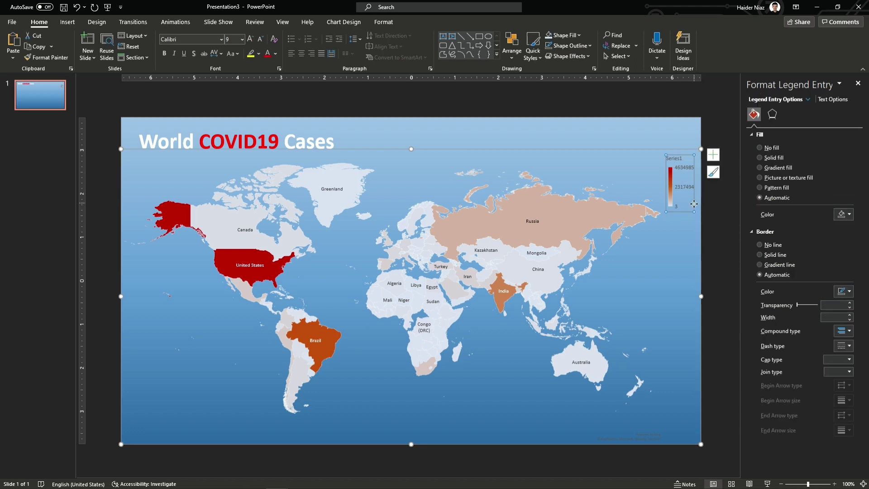
pyautogui.click(569, 216)
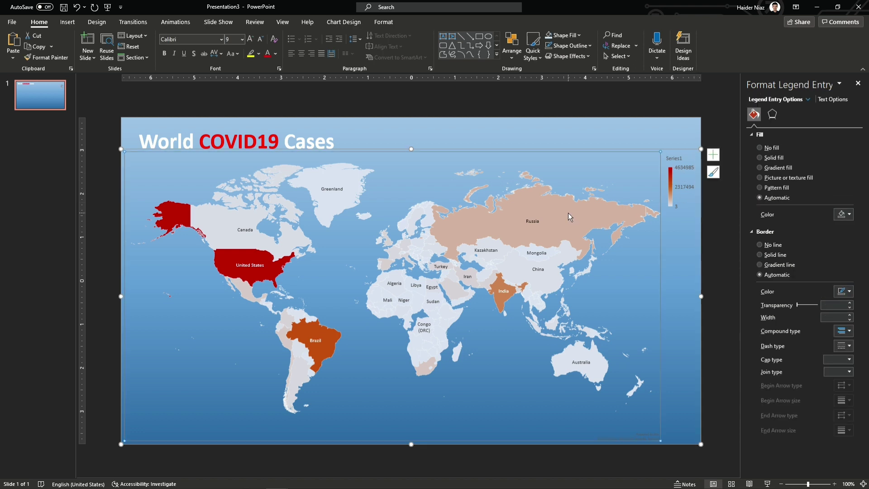
pyautogui.click(858, 83)
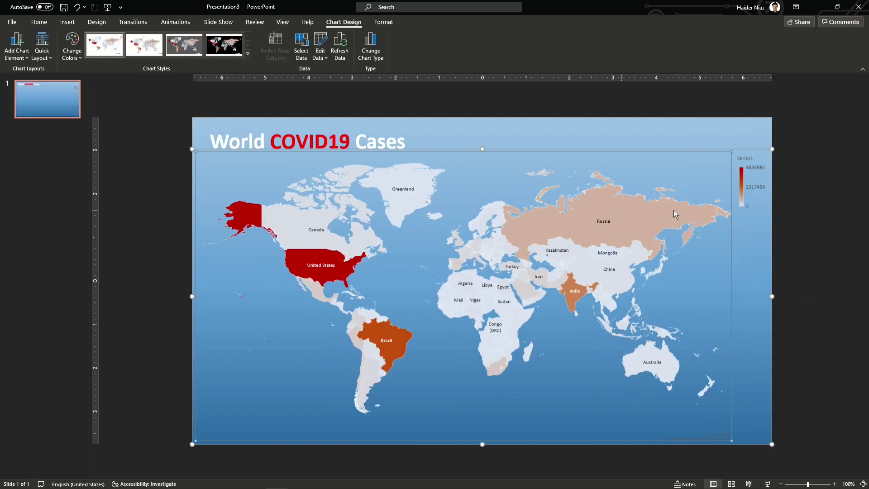
# Set the map series' map area to Automatic
pyautogui.doubleClick(638, 216)
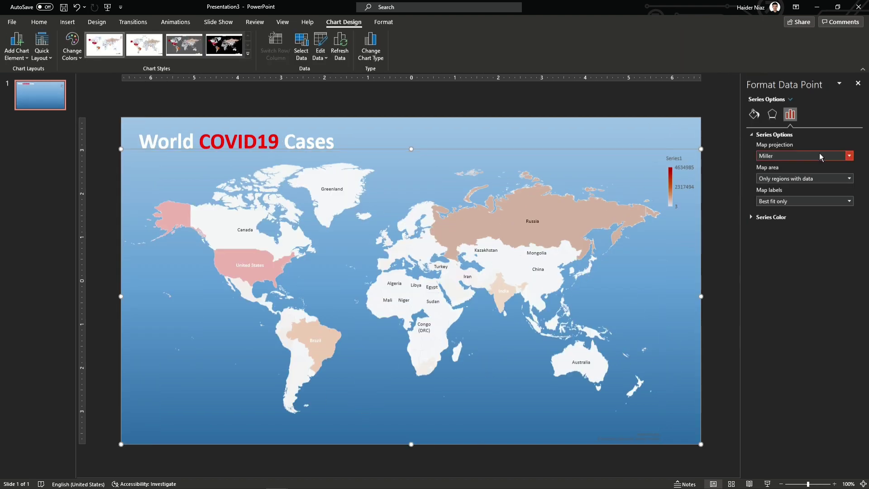
pyautogui.click(848, 180)
pyautogui.click(796, 186)
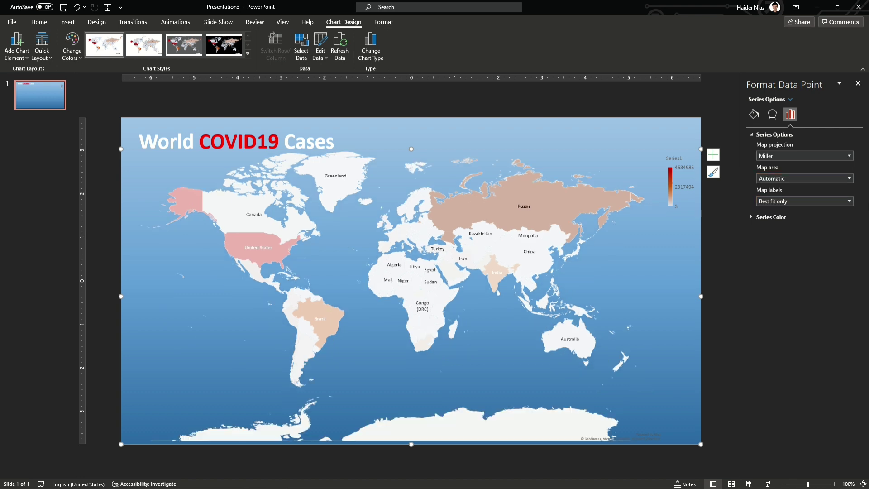
# Set the series colour scale to light green minimum, orange midpoint and dark red maximum
pyautogui.click(770, 218)
pyautogui.click(848, 259)
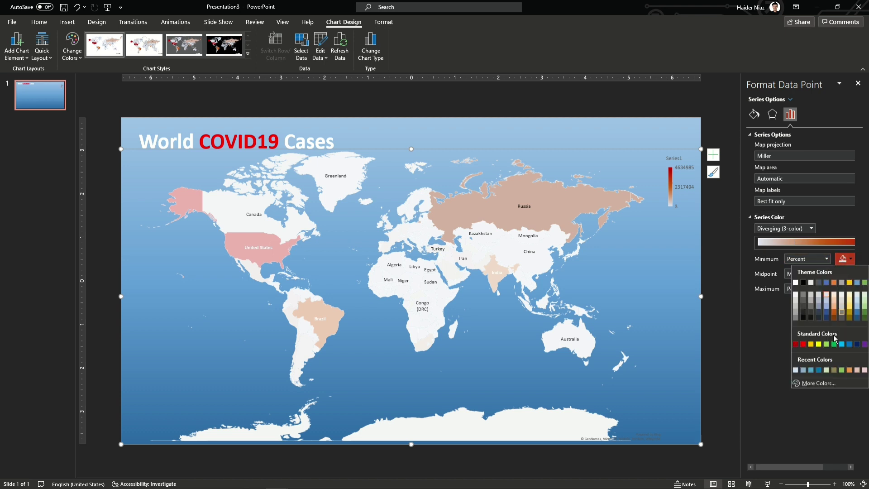
pyautogui.click(860, 256)
pyautogui.click(850, 258)
pyautogui.click(826, 344)
pyautogui.click(850, 274)
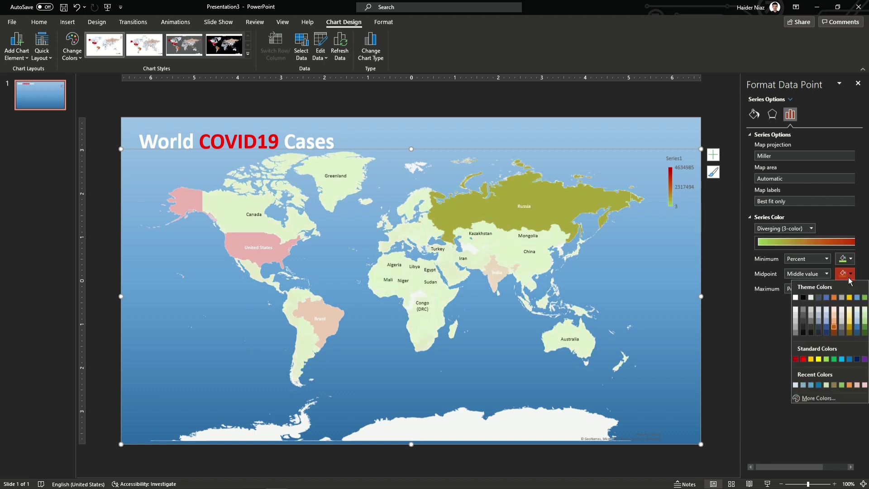
pyautogui.click(833, 333)
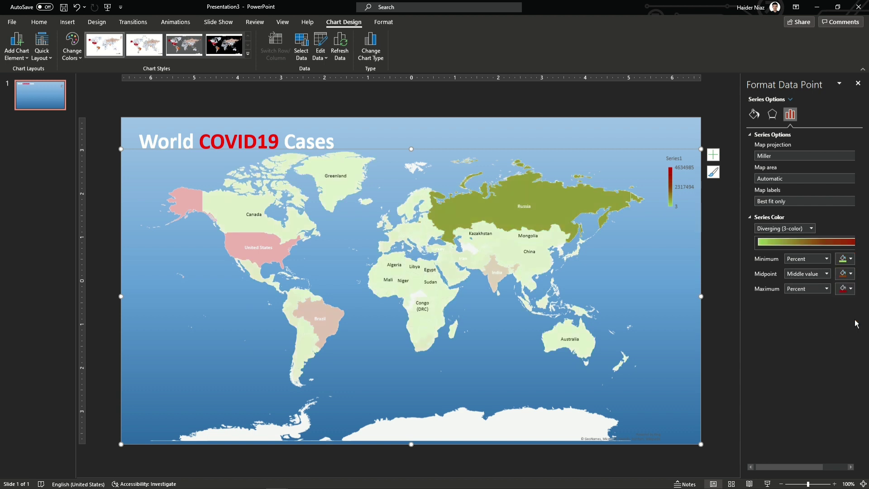
pyautogui.click(850, 288)
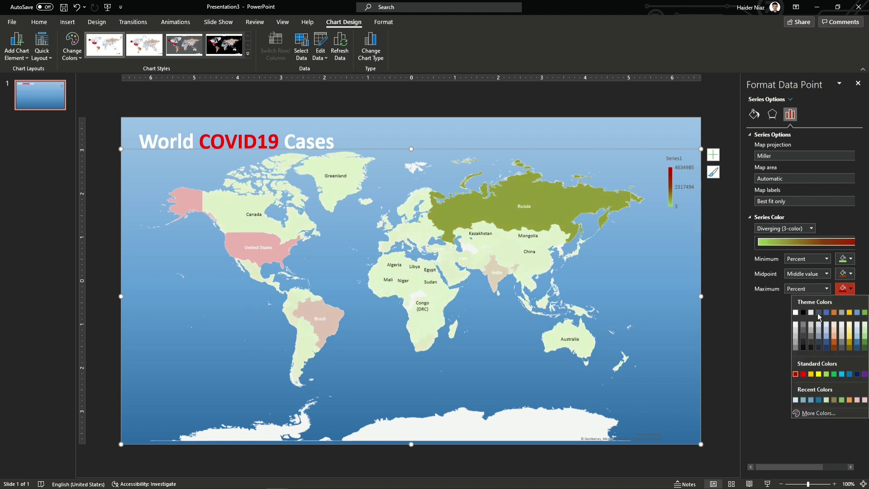
pyautogui.click(796, 375)
pyautogui.click(606, 142)
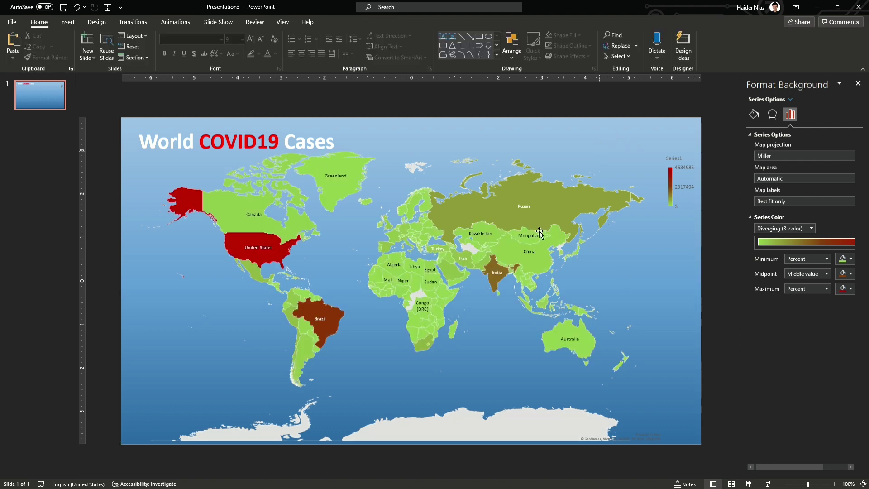
# Give the map's country borders solid black 0.5 pt outlines
pyautogui.click(549, 210)
pyautogui.click(773, 114)
pyautogui.click(753, 114)
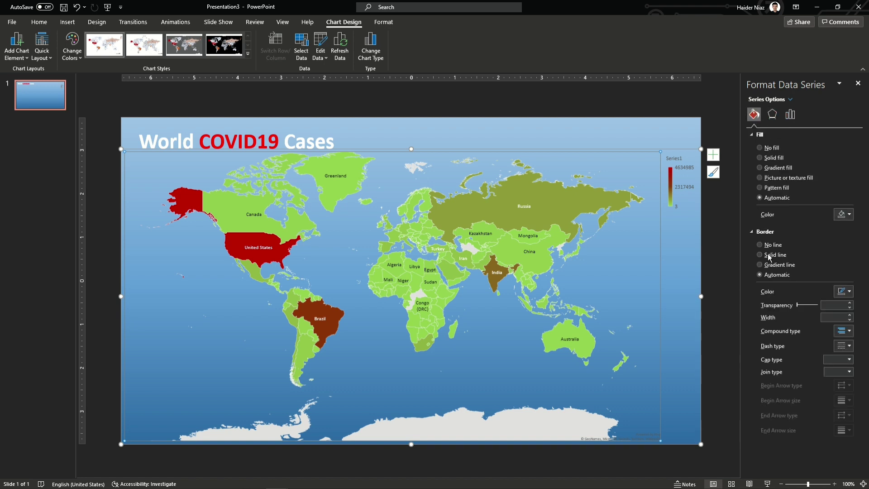
pyautogui.click(770, 256)
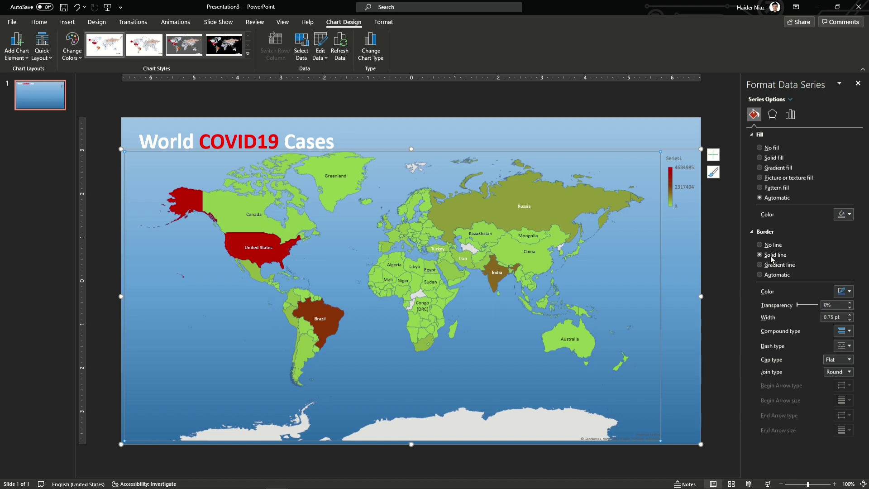
pyautogui.click(770, 244)
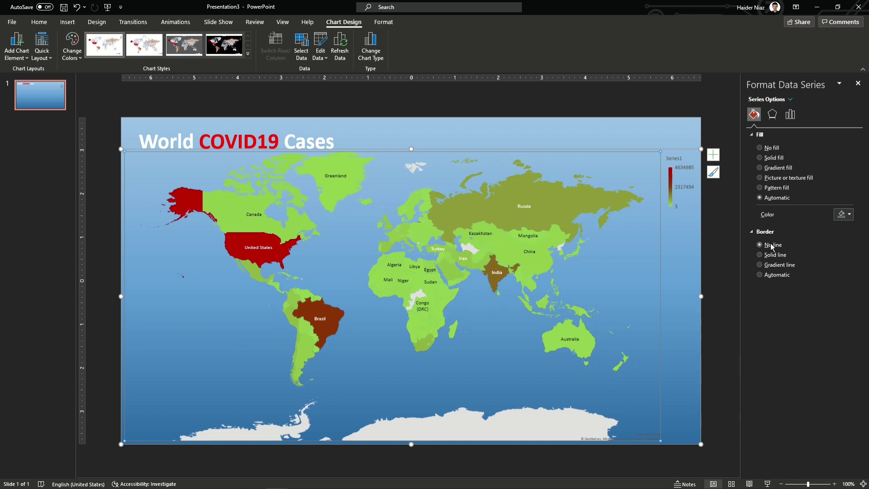
pyautogui.click(769, 255)
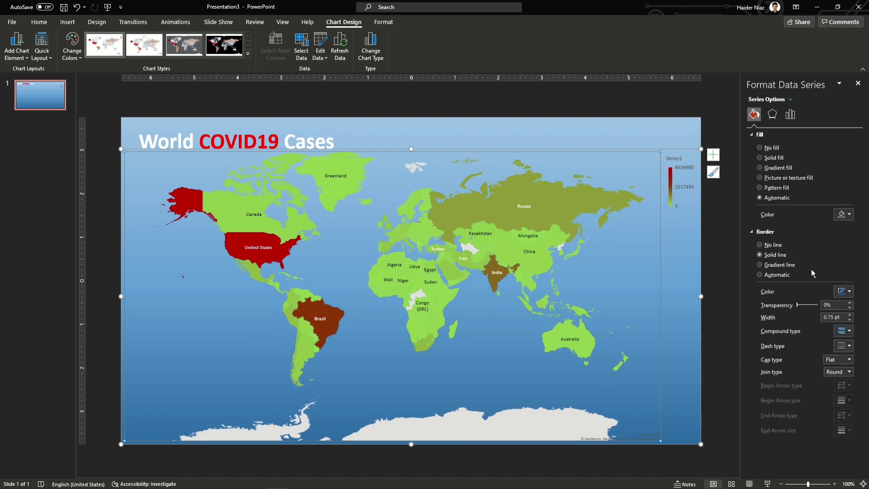
pyautogui.click(843, 291)
pyautogui.click(804, 316)
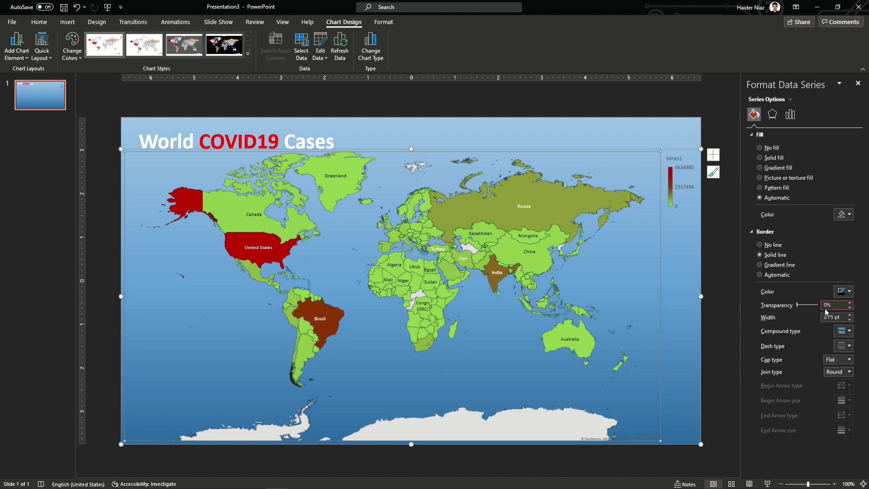
pyautogui.click(849, 316)
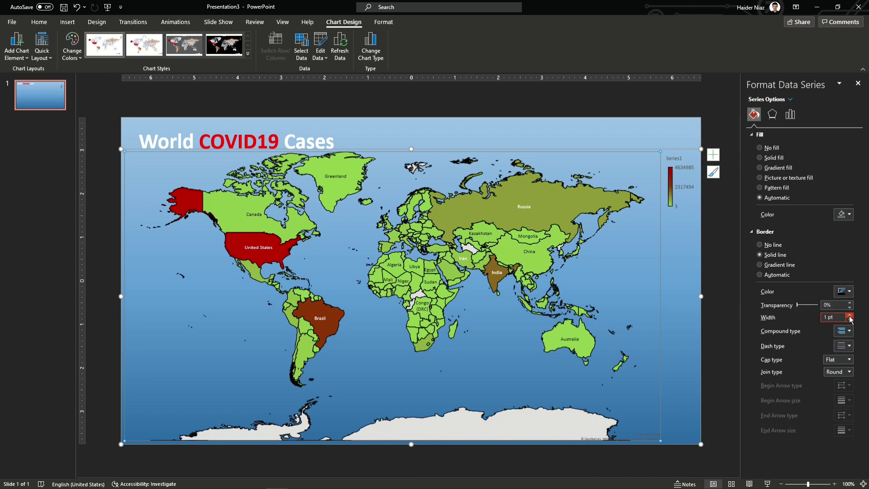
pyautogui.click(850, 320)
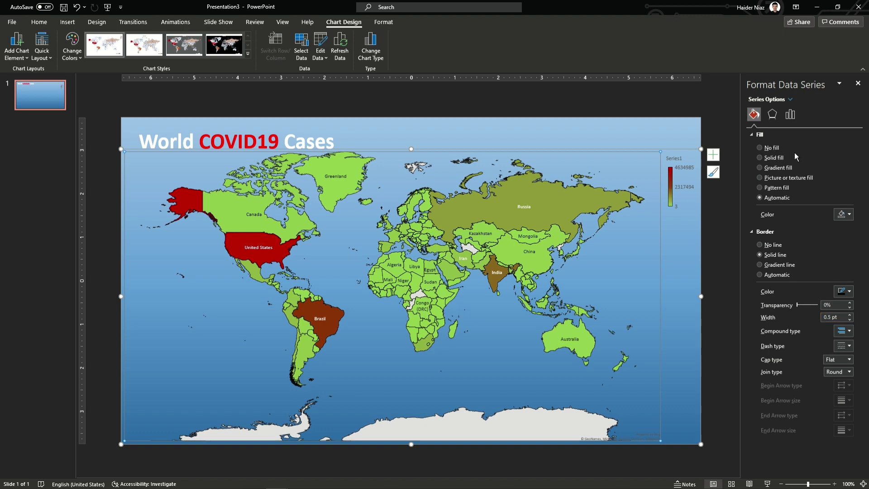
pyautogui.click(671, 125)
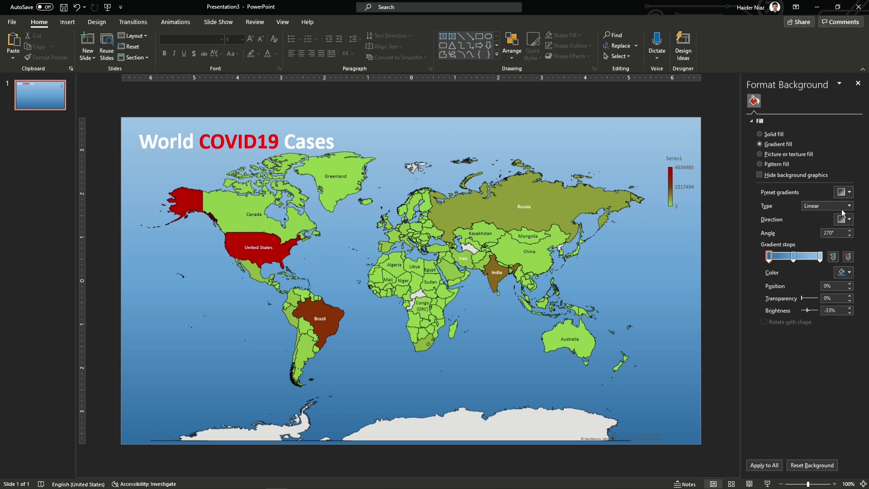
# Try light grey and darker grey preset gradients for the slide background
pyautogui.click(849, 194)
pyautogui.click(796, 217)
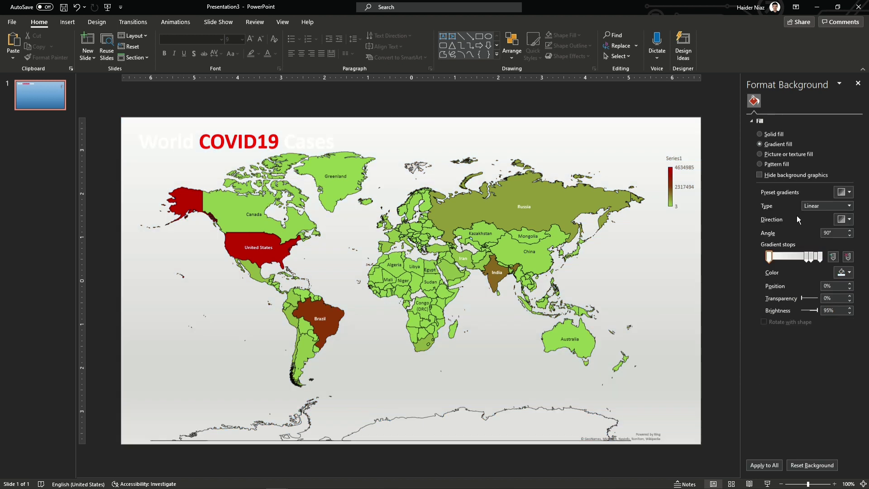
pyautogui.click(844, 192)
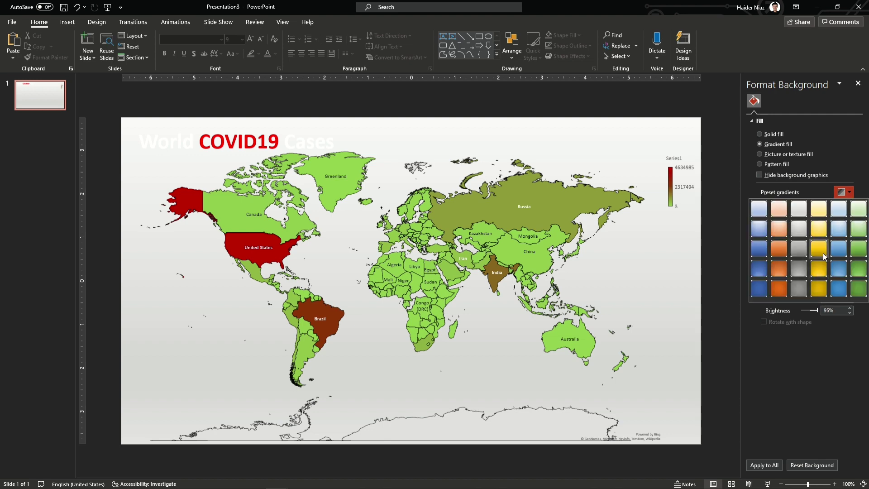
pyautogui.click(793, 256)
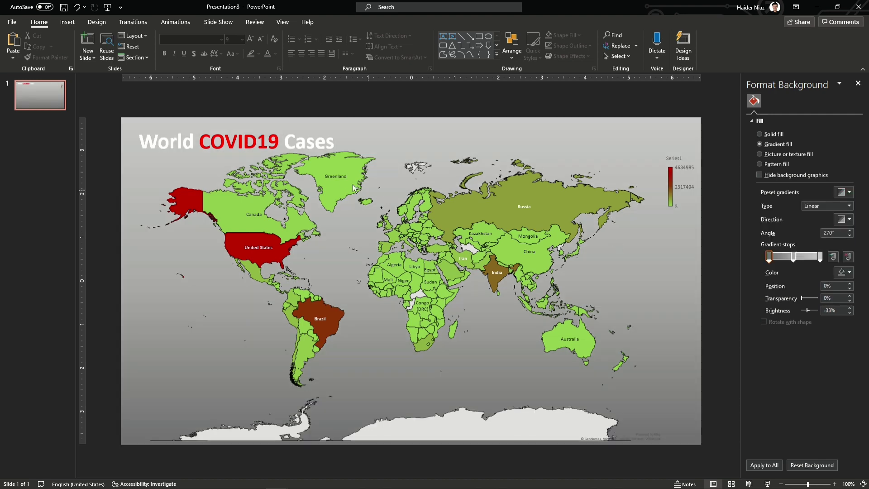
# Shrink the map's plot area from the top and bottom-left, and enlarge the chart area toward the bottom-right
pyautogui.click(337, 174)
pyautogui.click(408, 150)
pyautogui.moveTo(411, 148); pyautogui.dragTo(411, 180)
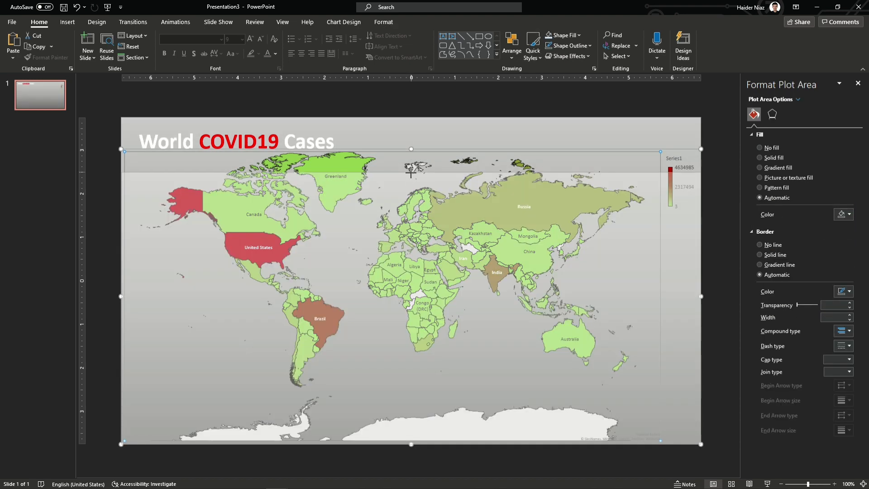
pyautogui.moveTo(121, 445); pyautogui.dragTo(176, 412)
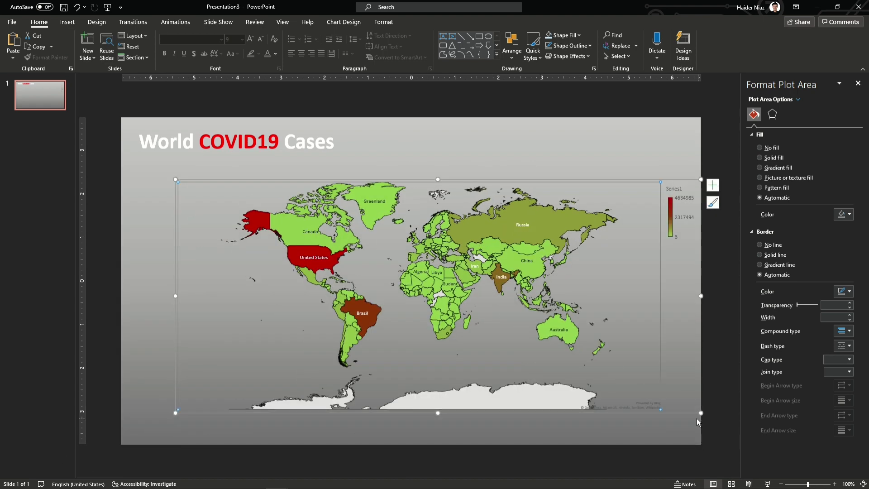
pyautogui.click(697, 419)
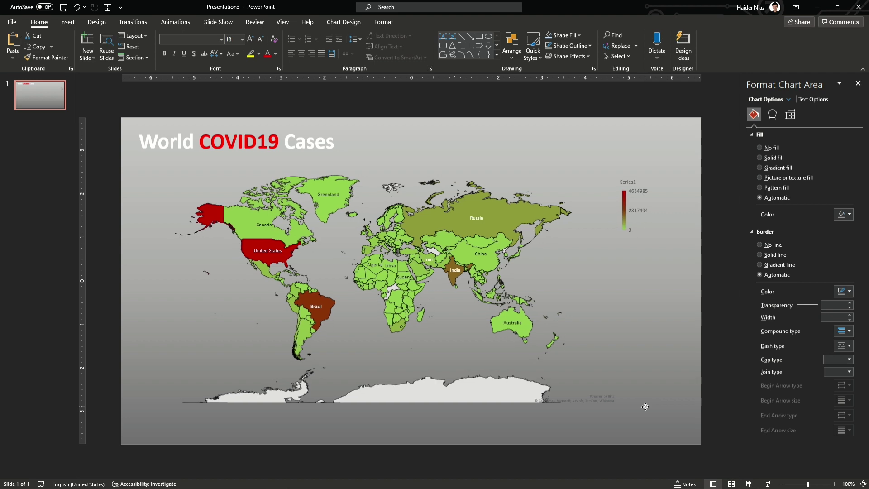
pyautogui.moveTo(655, 405); pyautogui.dragTo(691, 432)
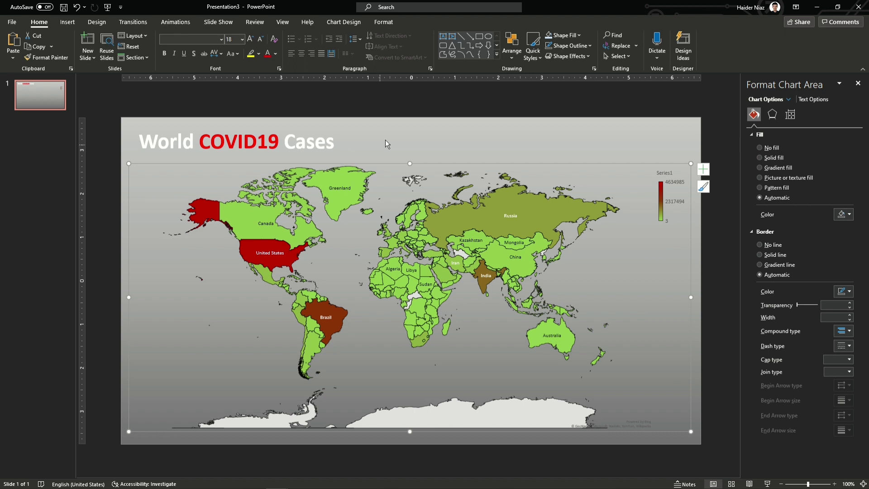
pyautogui.click(381, 156)
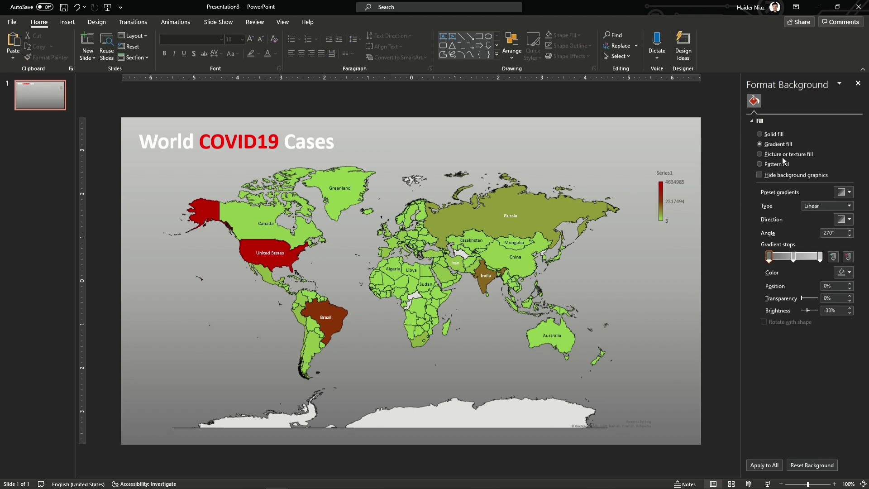
# Switch the slide background back to the blue linear preset gradient
pyautogui.click(840, 189)
pyautogui.click(842, 204)
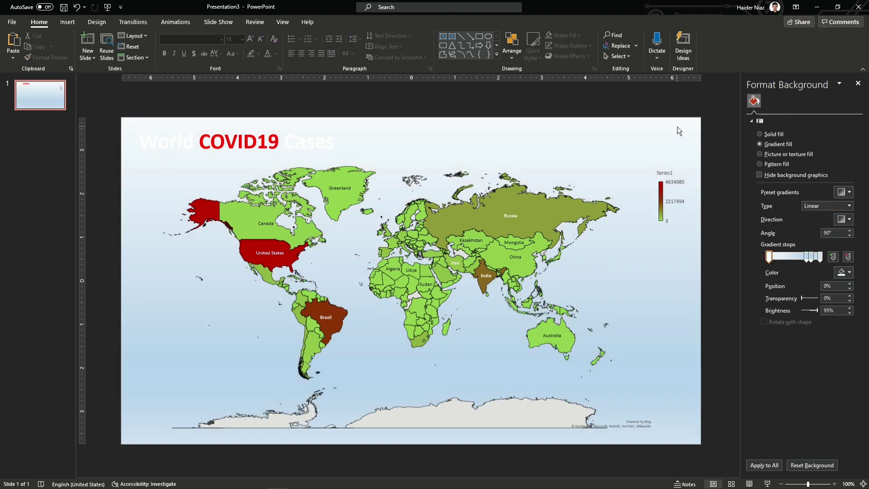
pyautogui.hotkey('ctrl', 'z')
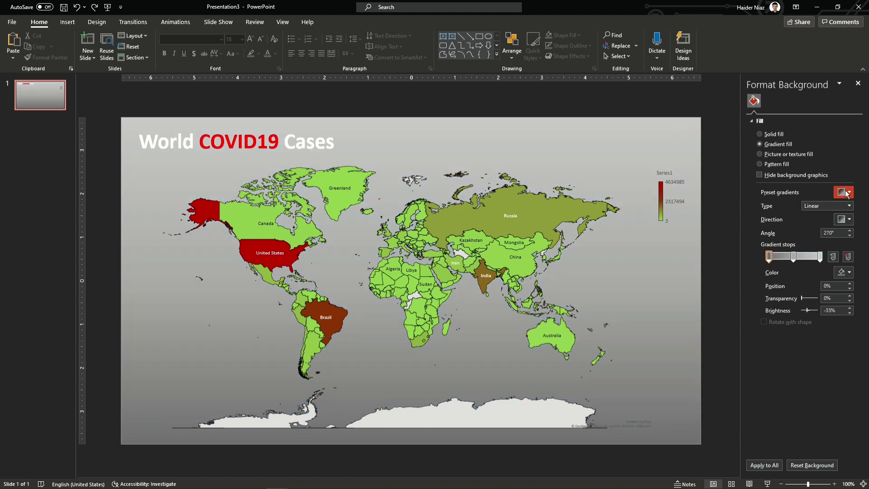
pyautogui.click(846, 192)
pyautogui.click(840, 258)
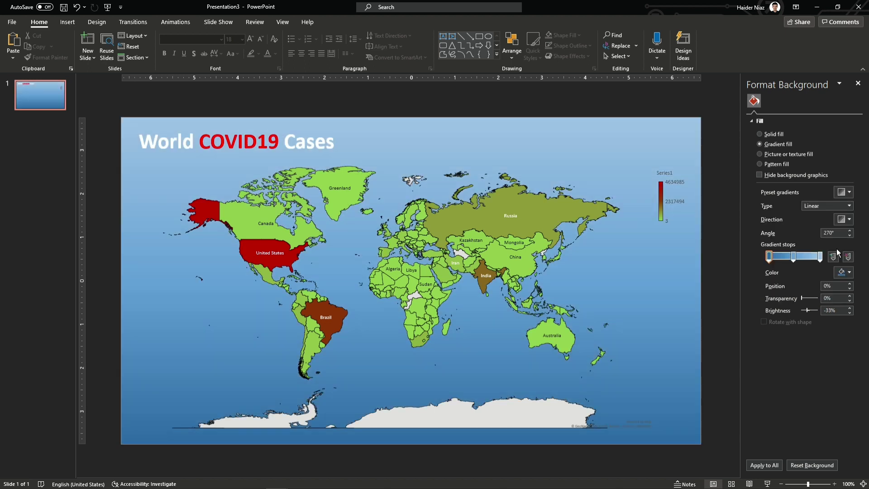
pyautogui.click(652, 277)
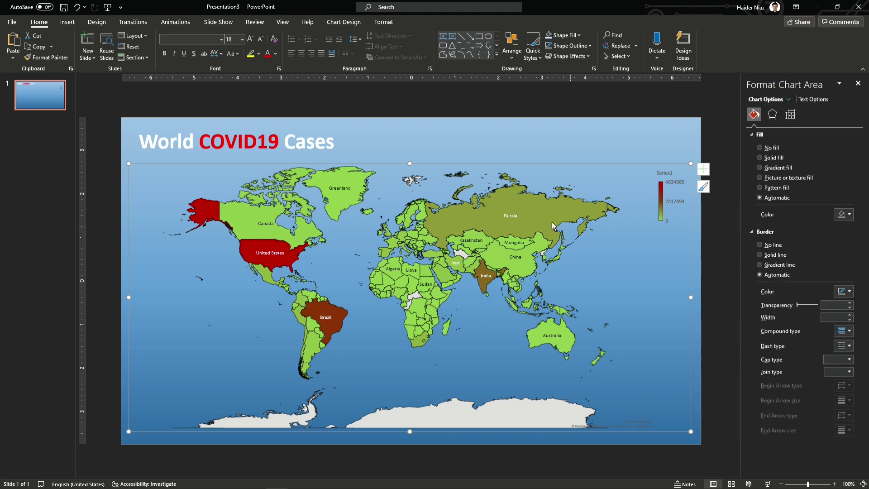
# Keep the Miller projection and set the map area to Only regions with data
pyautogui.click(772, 115)
pyautogui.click(790, 114)
pyautogui.click(784, 135)
pyautogui.click(803, 156)
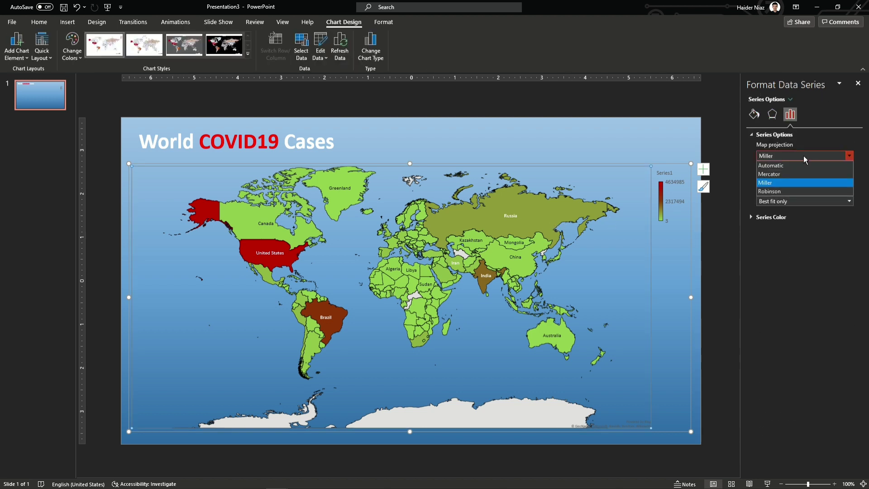
pyautogui.click(808, 182)
pyautogui.click(805, 178)
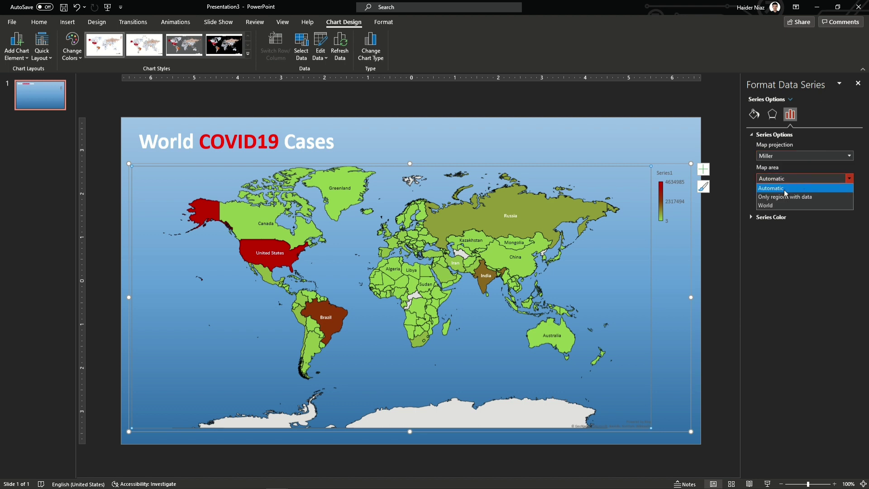
pyautogui.click(785, 194)
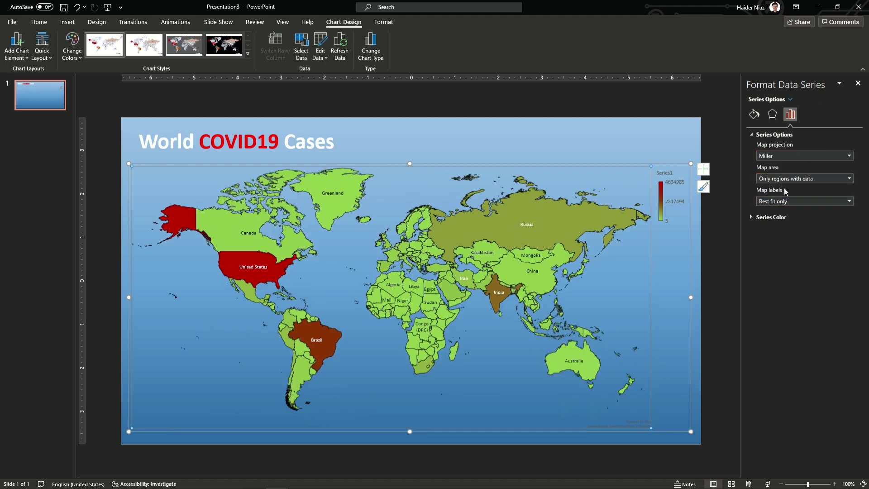
pyautogui.click(358, 138)
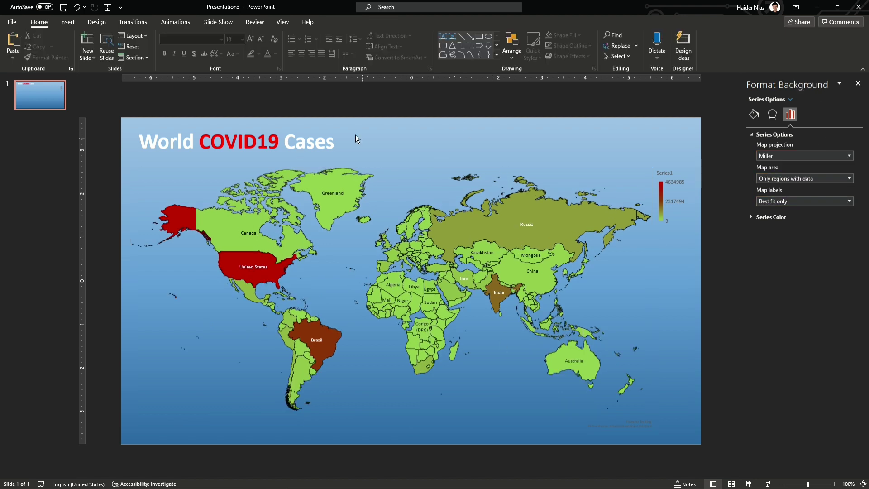
pyautogui.click(295, 142)
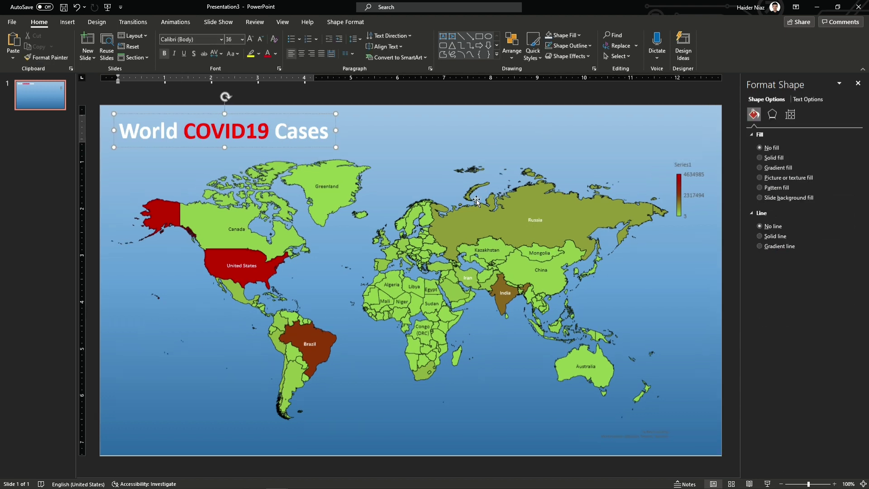
# Close the Format pane, collapse the slide thumbnails panel, and hide the ribbon
pyautogui.click(403, 117)
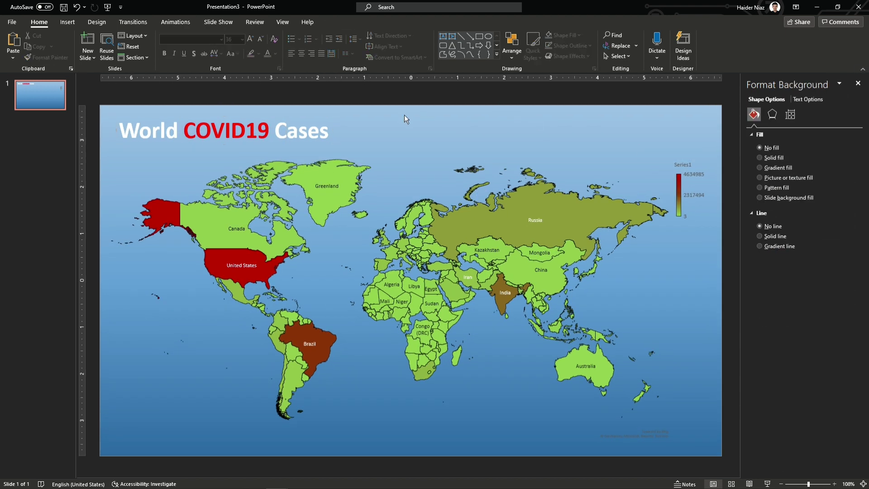
pyautogui.click(244, 276)
pyautogui.click(857, 83)
pyautogui.click(647, 119)
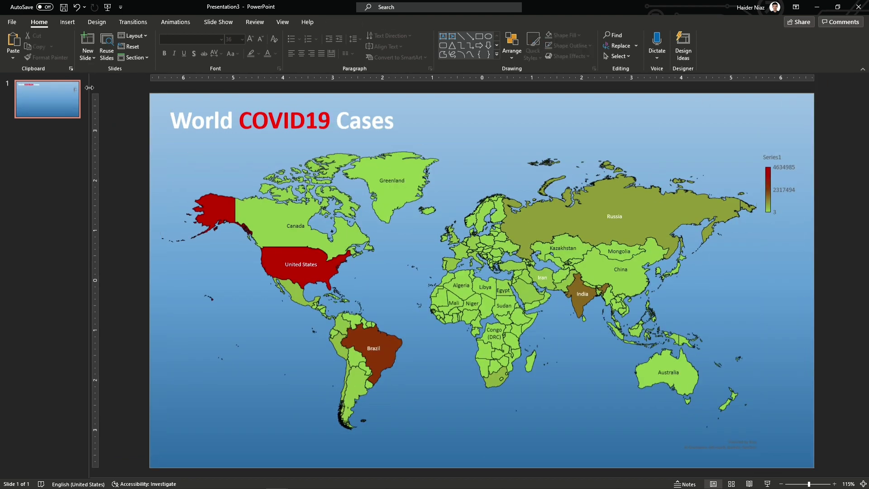
pyautogui.moveTo(89, 87); pyautogui.dragTo(13, 88)
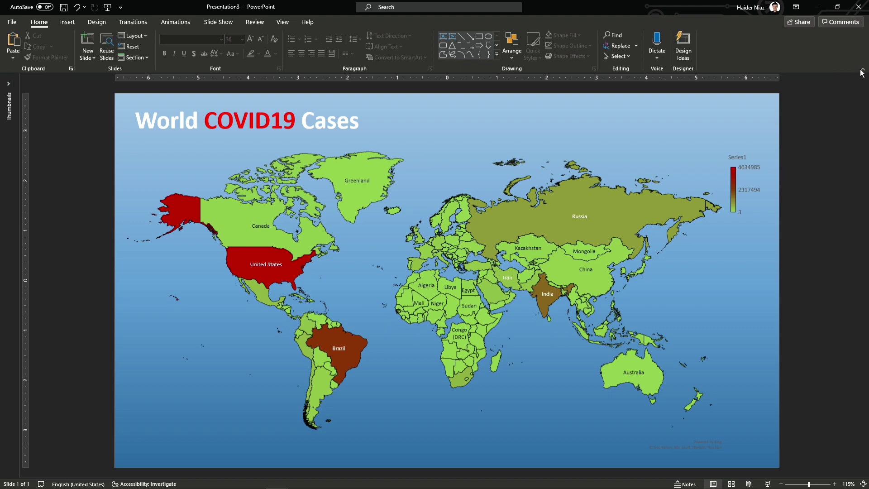
pyautogui.click(862, 69)
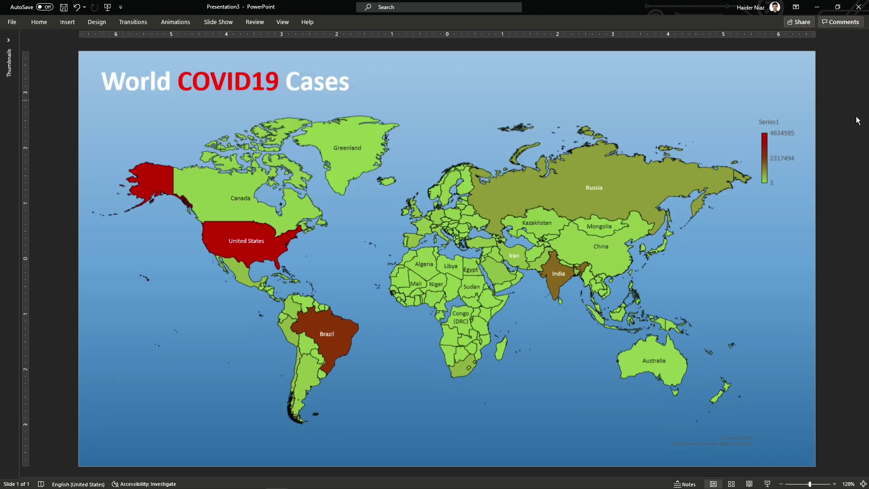